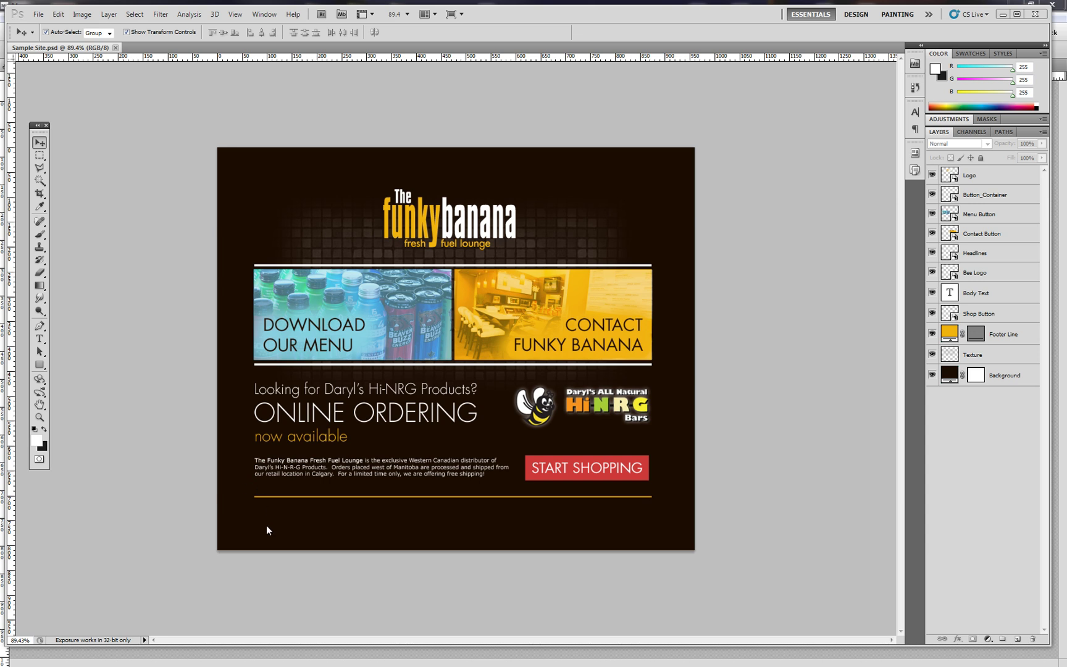
# - Check the extent of each Photoshop layer, from Logo through Shop Button, then deselect
pyautogui.scroll(1, 240, 538)
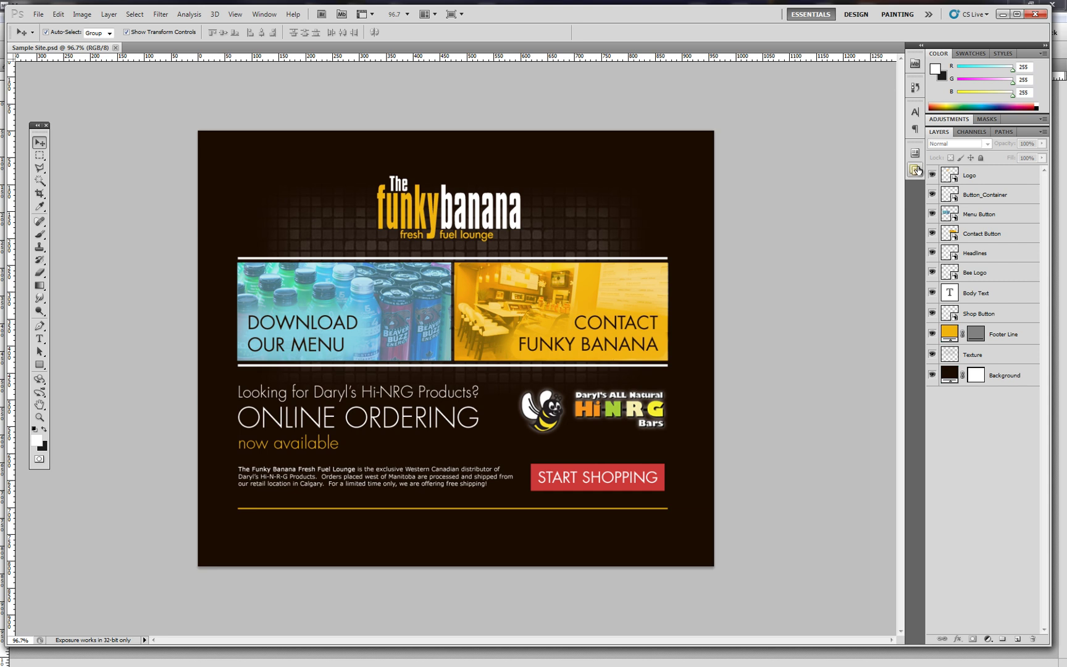
pyautogui.click(972, 176)
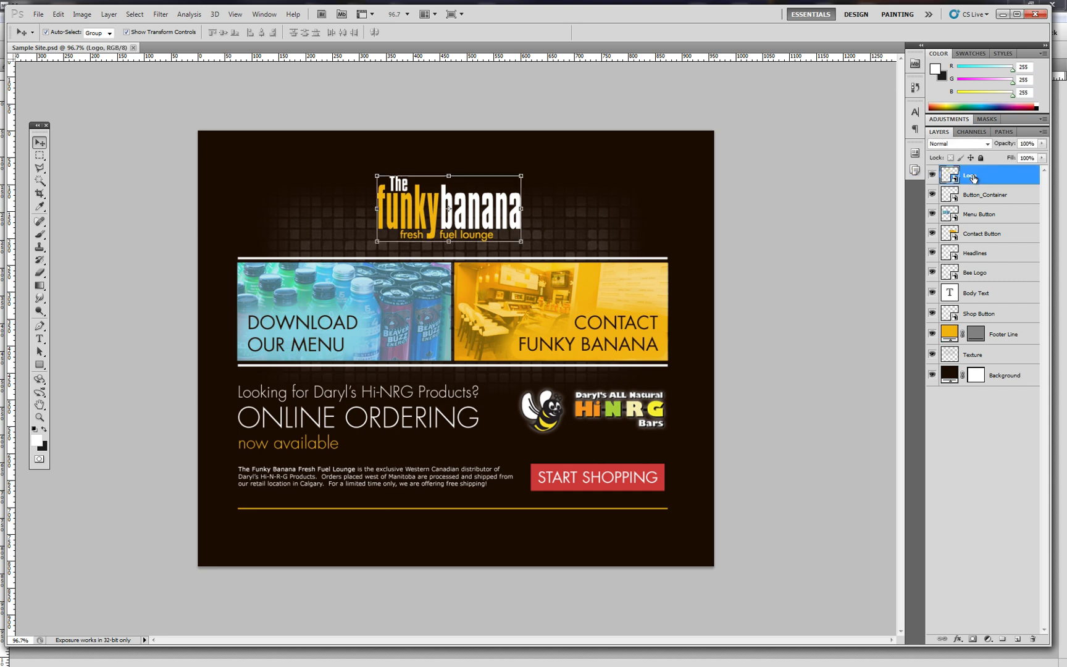
pyautogui.click(973, 195)
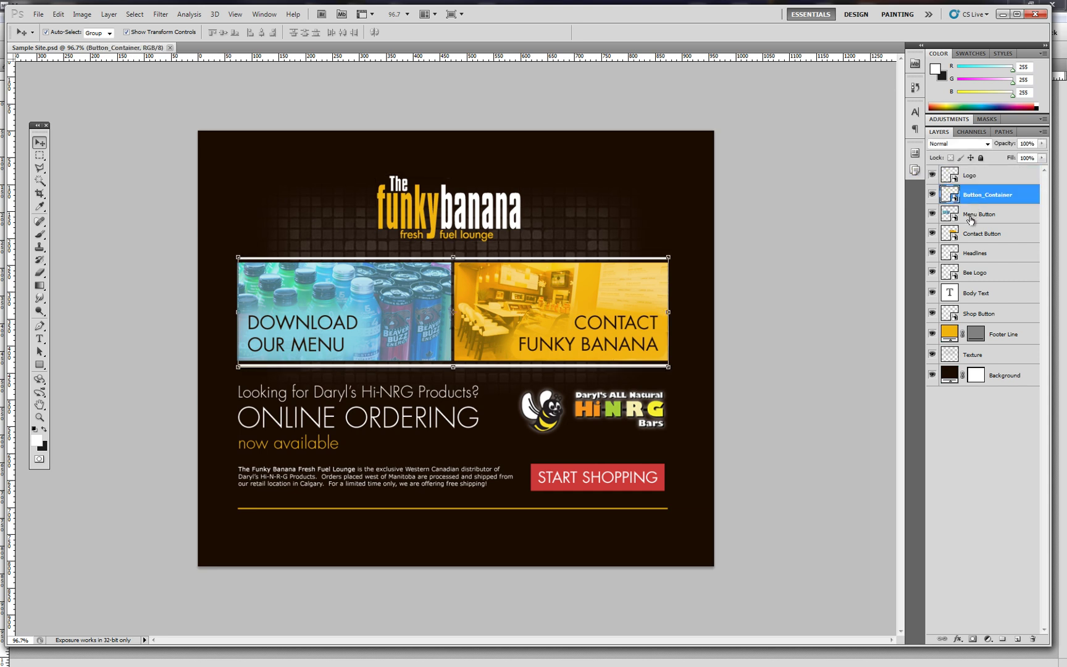
pyautogui.click(973, 216)
pyautogui.click(978, 239)
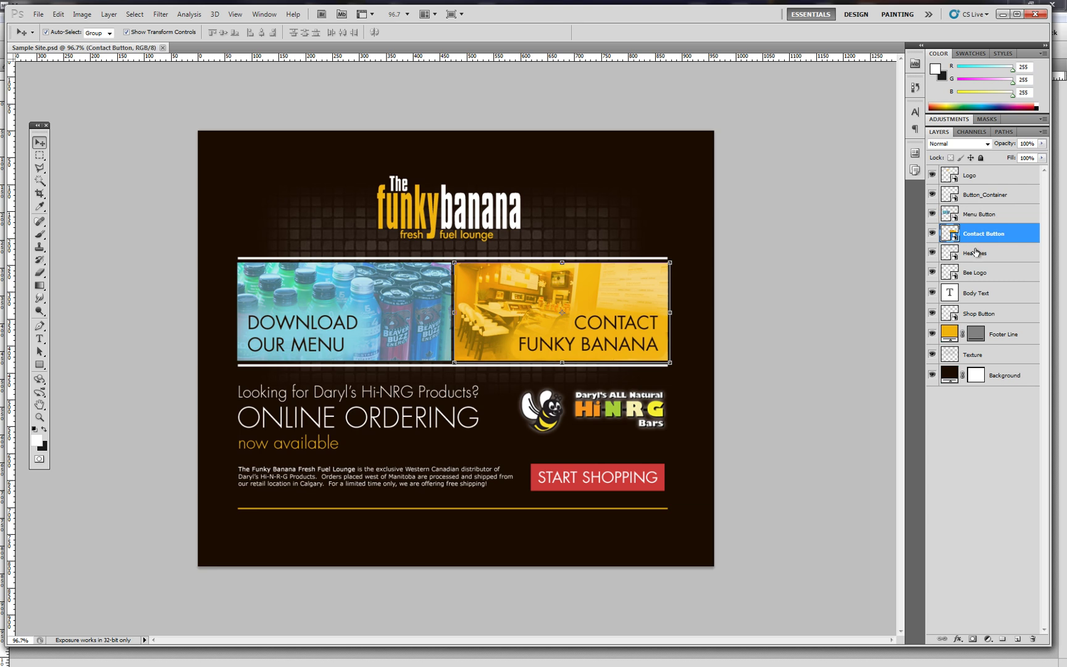
pyautogui.click(974, 253)
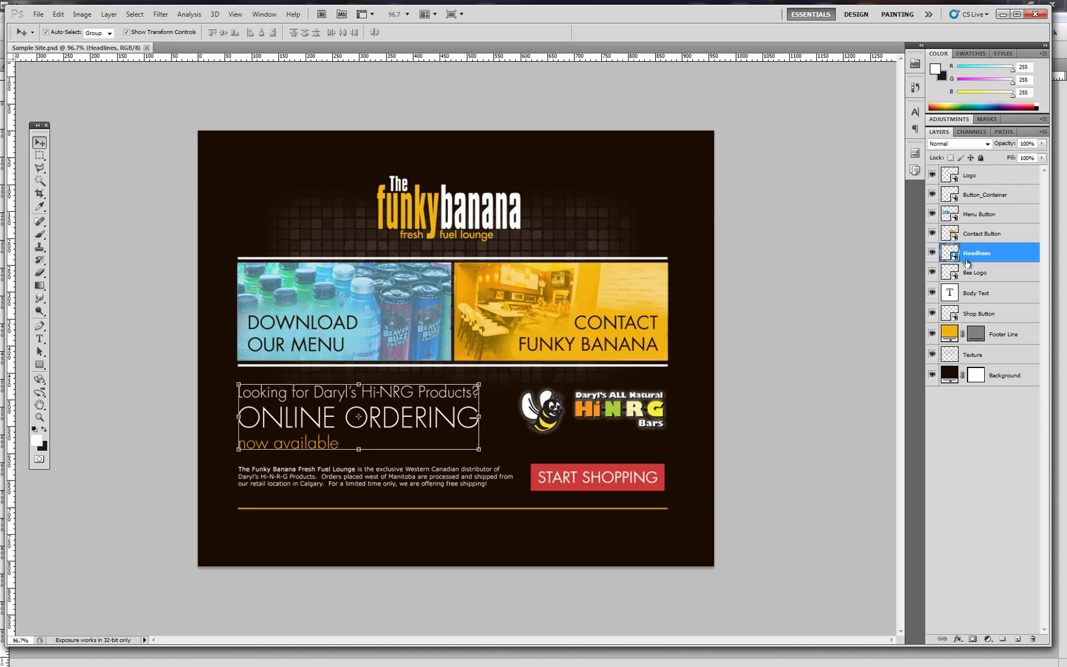
pyautogui.click(978, 273)
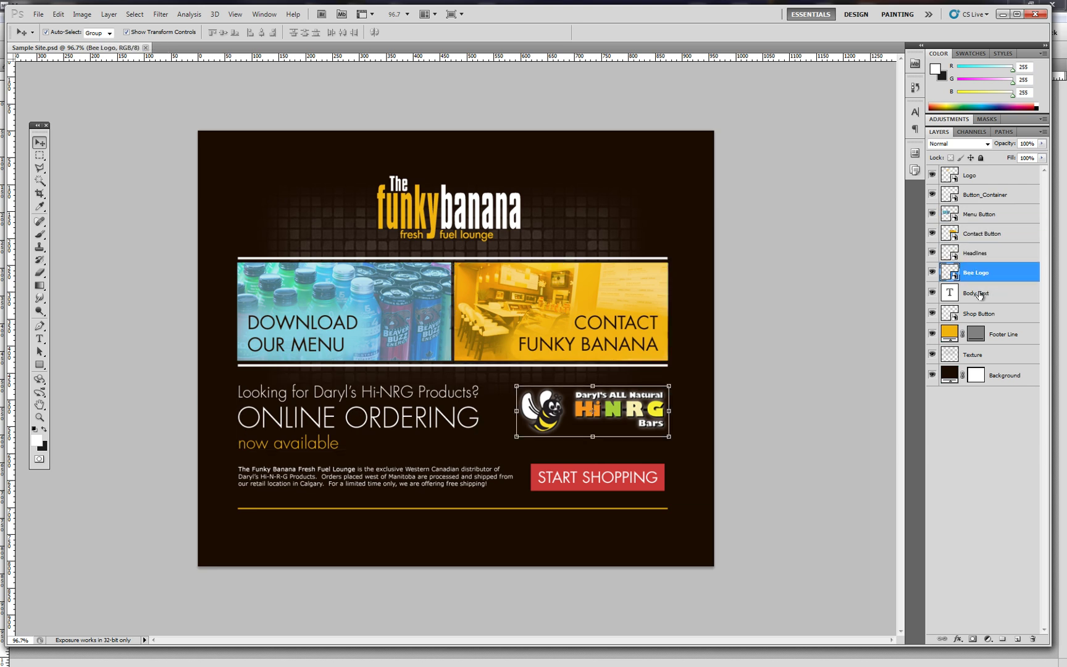
pyautogui.click(981, 293)
pyautogui.click(978, 314)
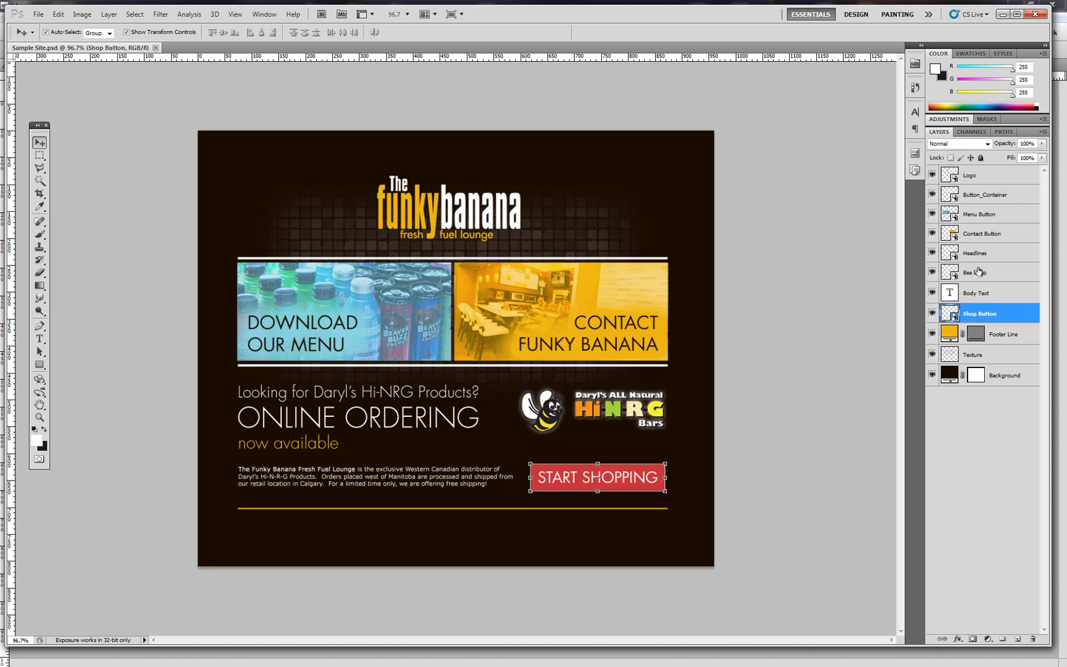
pyautogui.click(855, 321)
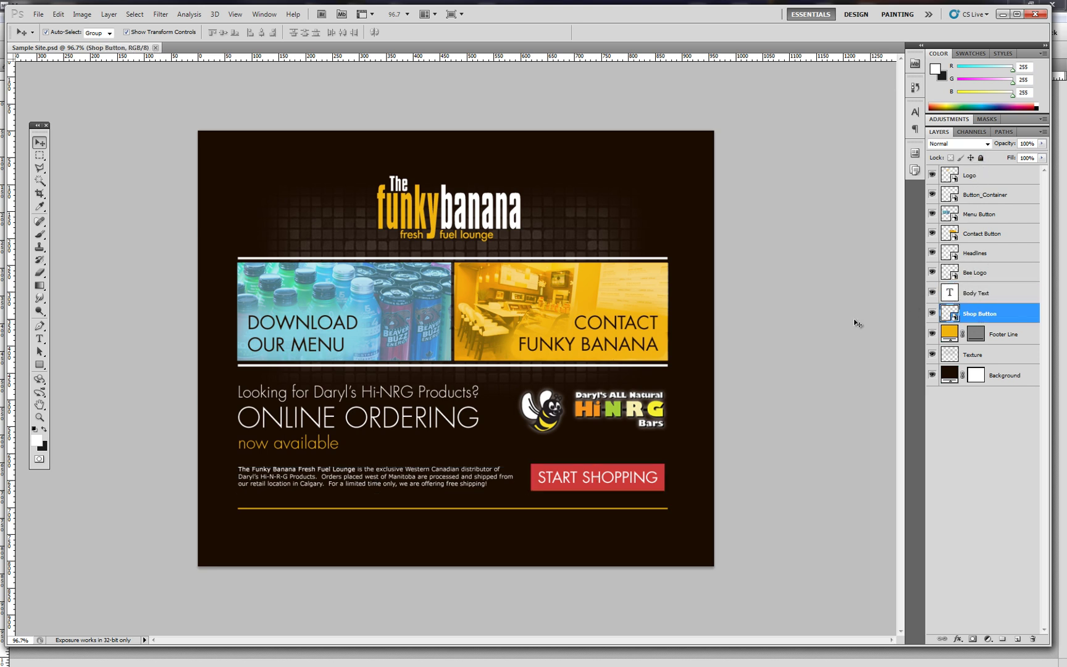
pyautogui.scroll(-1, 768, 290)
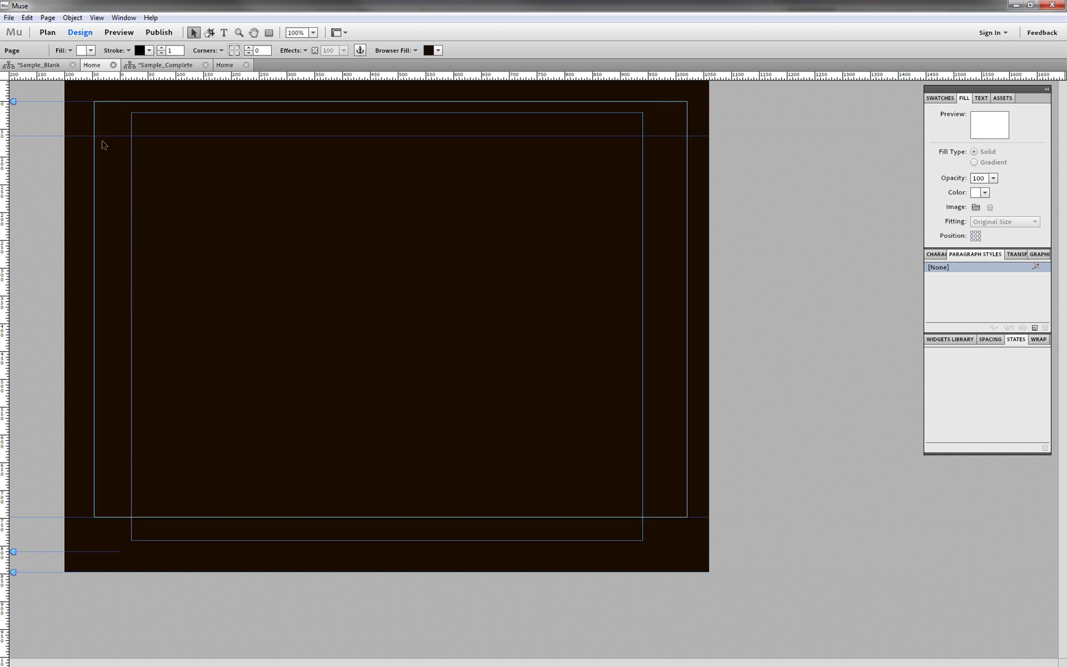
# - Place Sample Site.psd via File > Place and shift the Image Import Options dialog slightly left
pyautogui.click(10, 17)
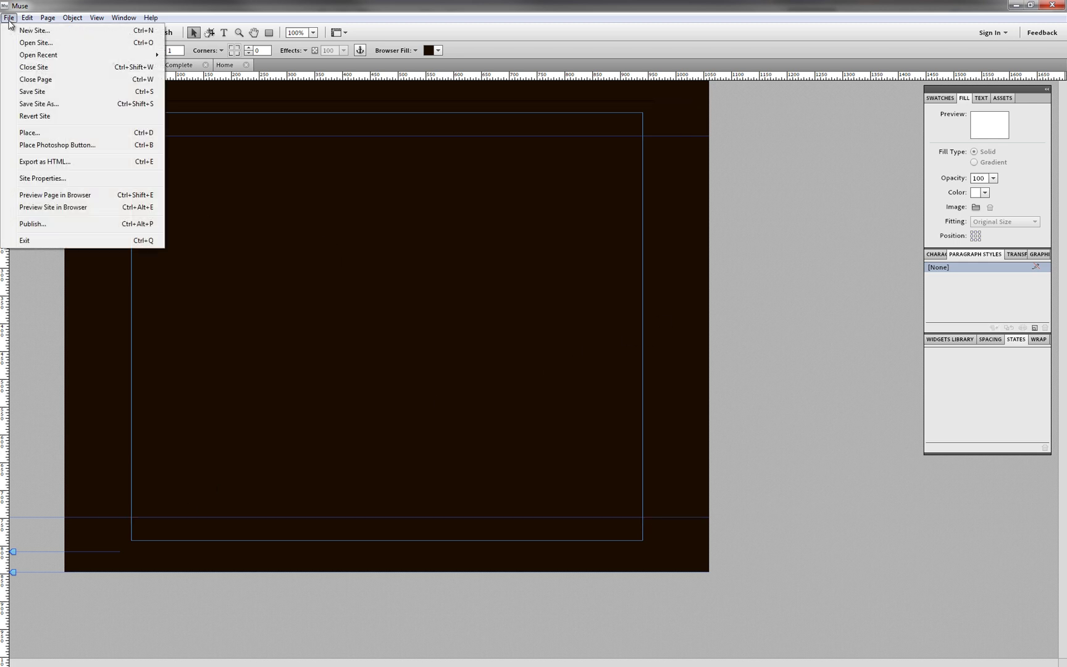
pyautogui.click(50, 133)
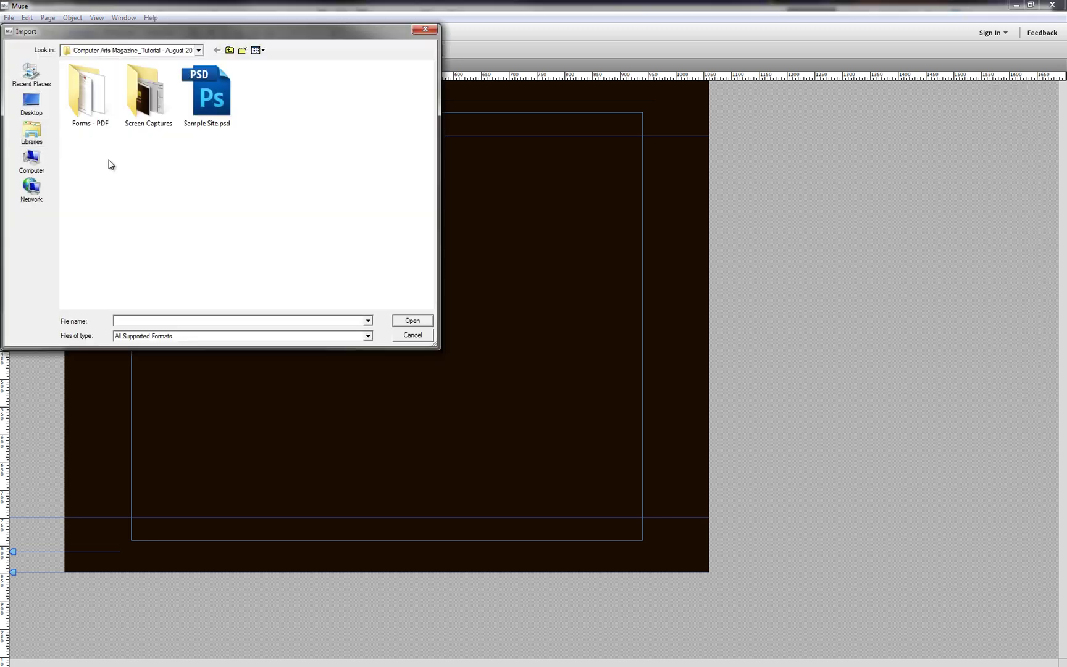
pyautogui.click(205, 105)
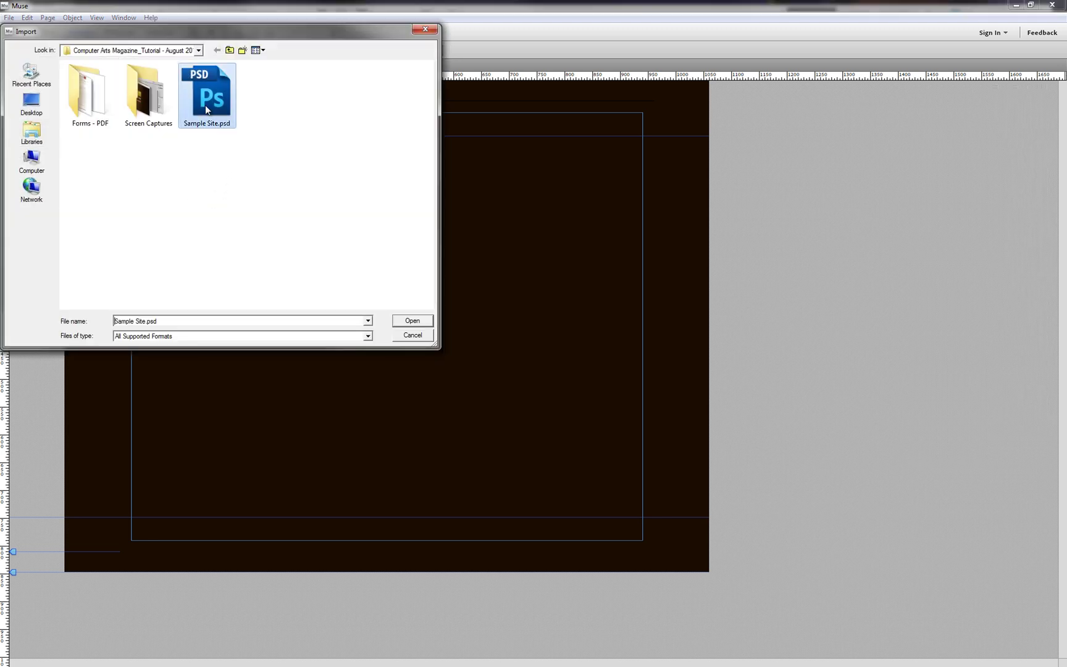
pyautogui.click(410, 320)
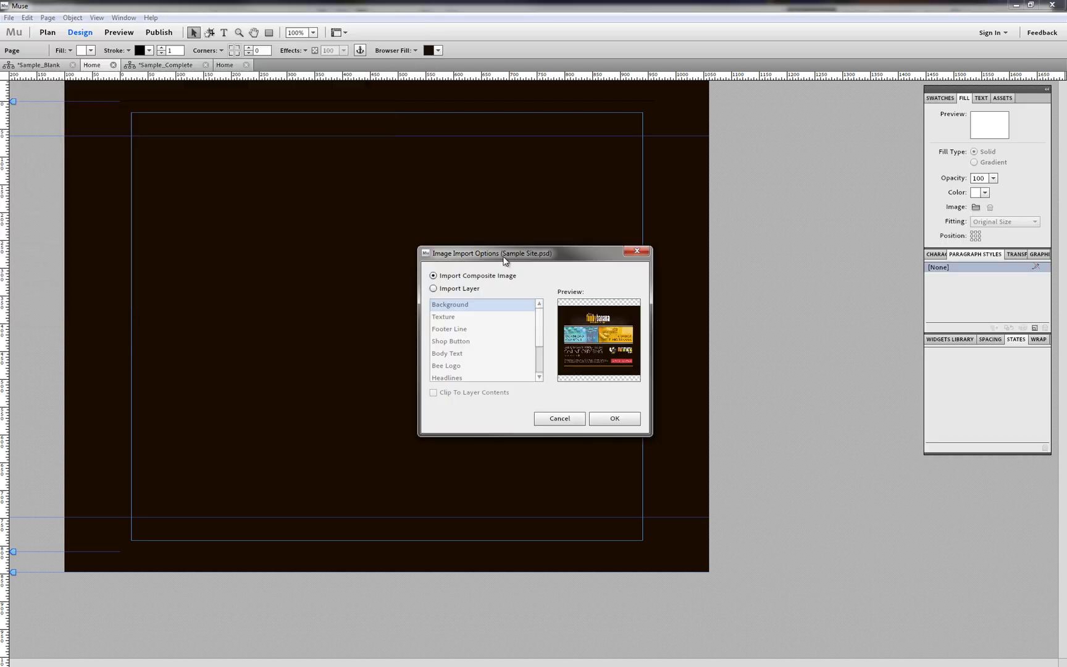
pyautogui.moveTo(512, 257); pyautogui.dragTo(492, 256)
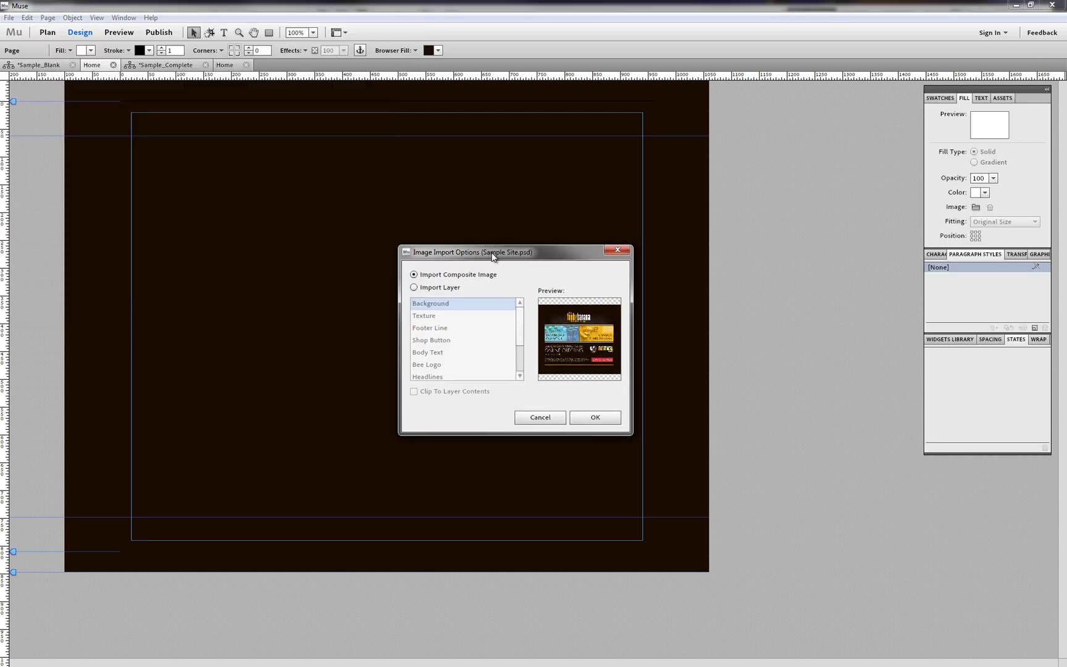
# - Import only the Texture layer, clipped to its contents, and place it near the page top
pyautogui.click(439, 288)
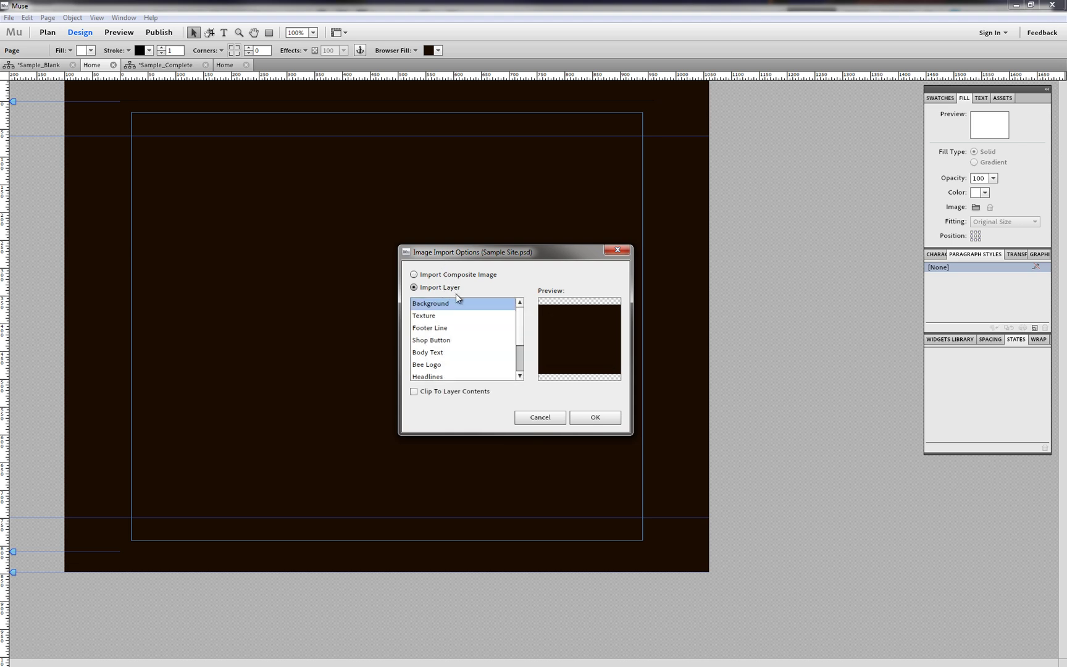
pyautogui.click(432, 319)
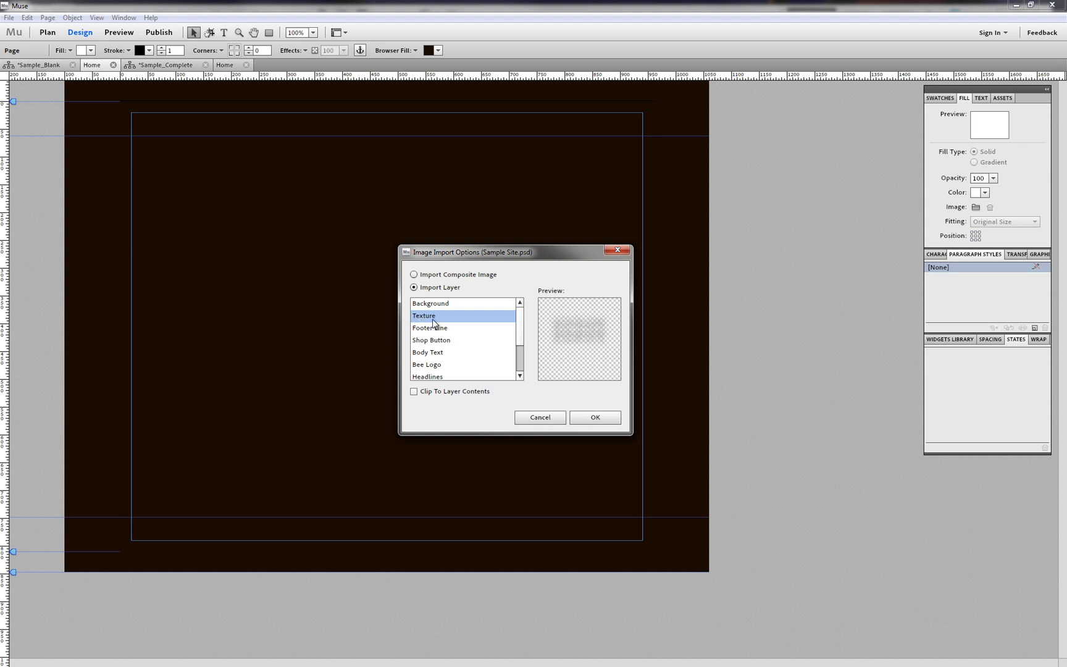
pyautogui.scroll(-2, 521, 318)
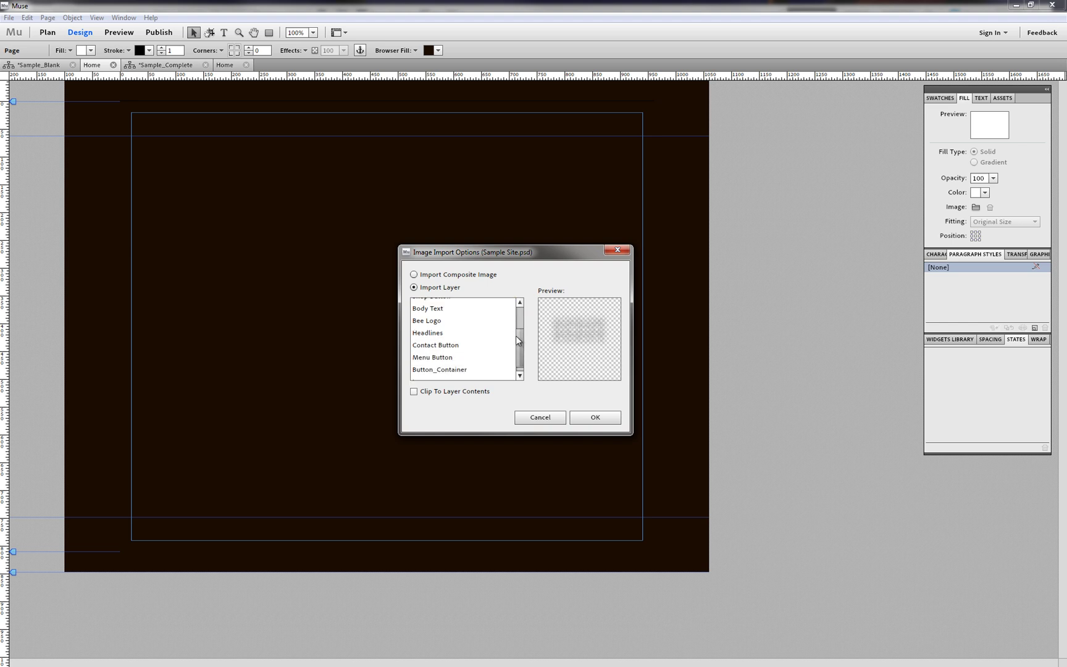
pyautogui.scroll(2, 518, 359)
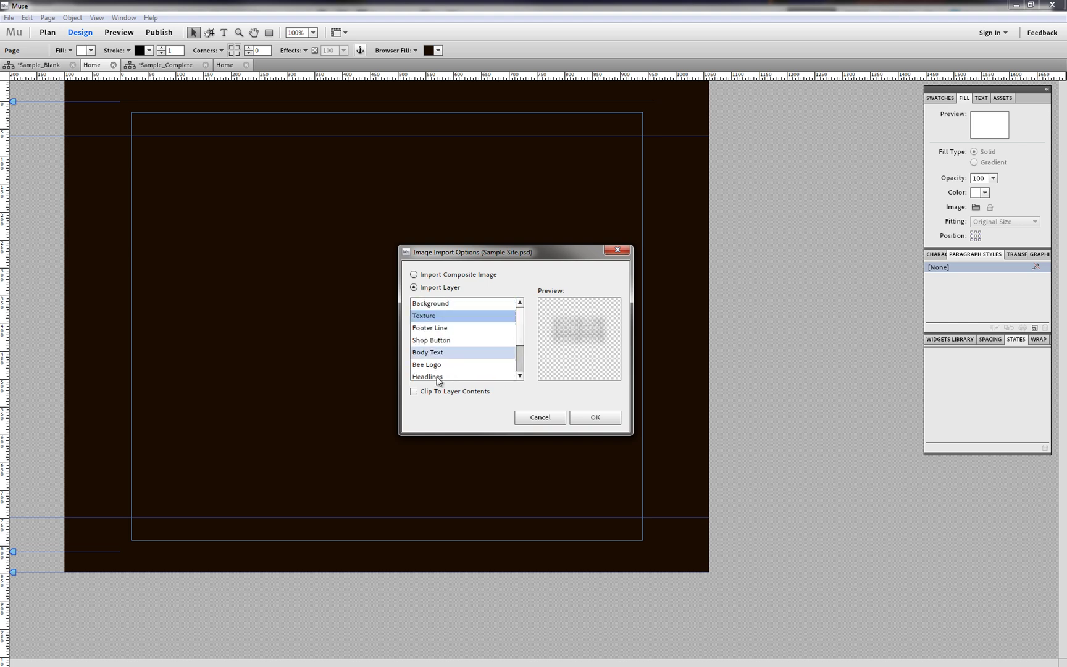
pyautogui.click(423, 394)
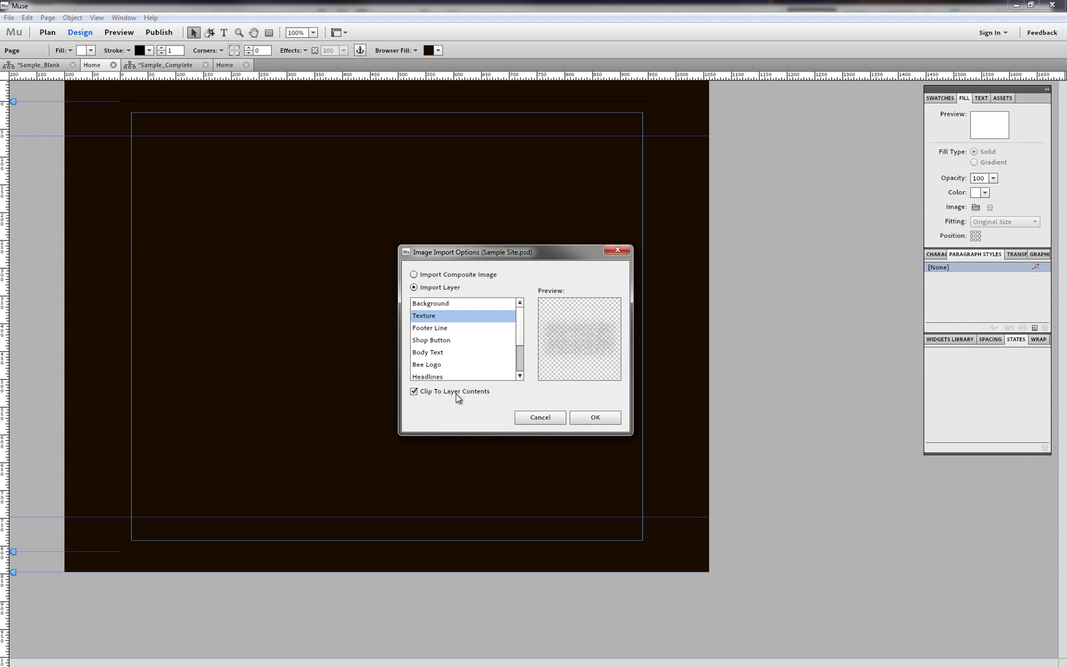
pyautogui.click(599, 421)
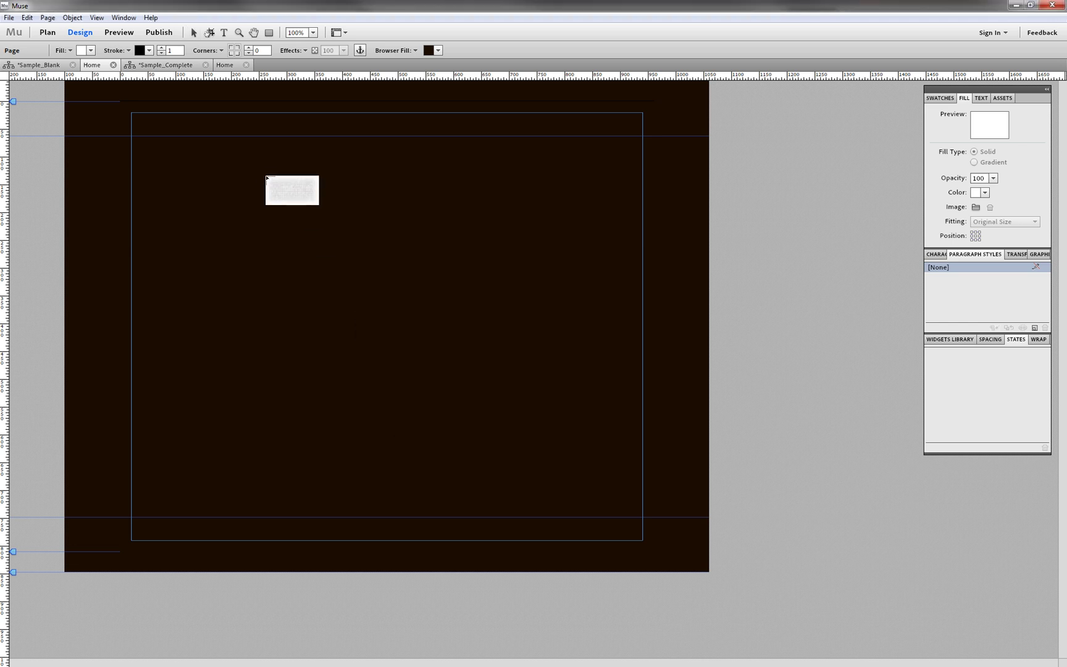
pyautogui.click(192, 169)
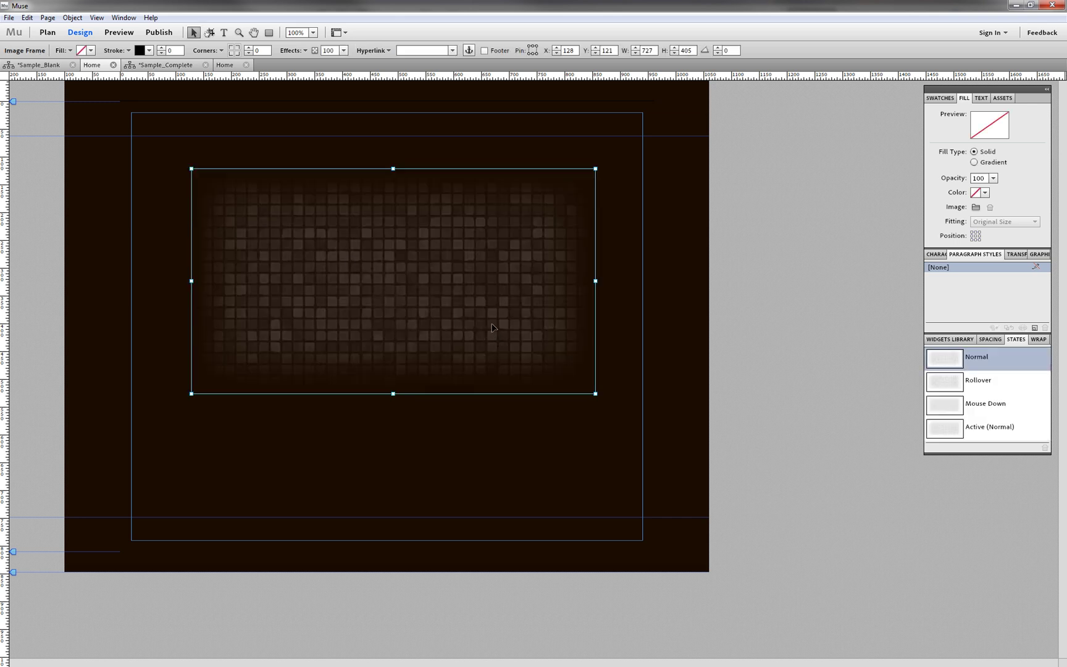
pyautogui.moveTo(491, 323); pyautogui.dragTo(486, 333)
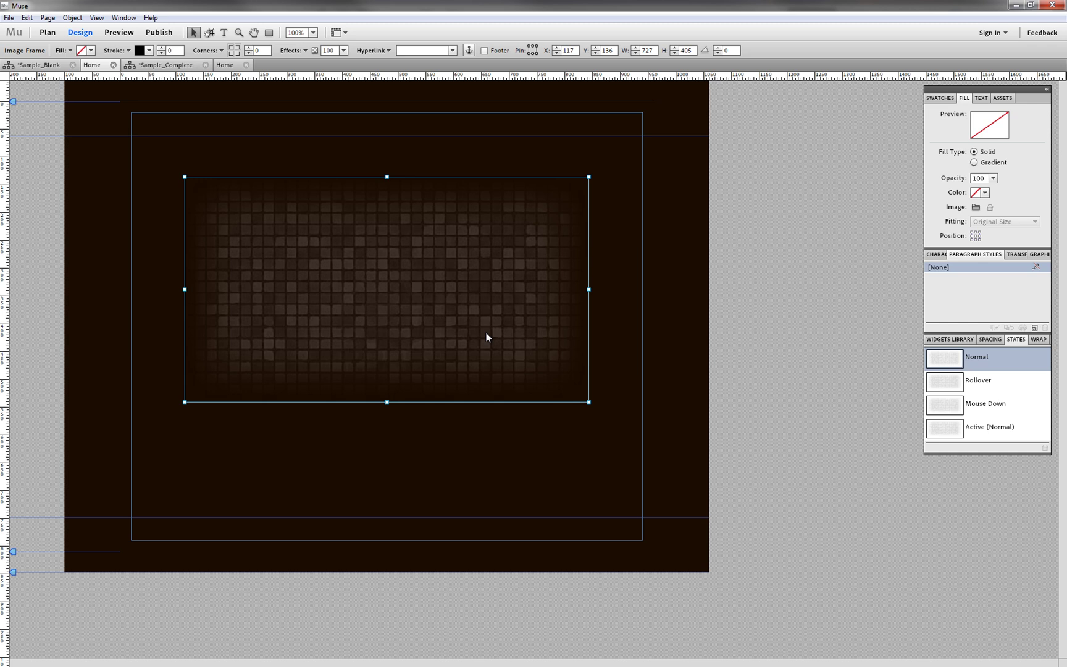
pyautogui.click(732, 298)
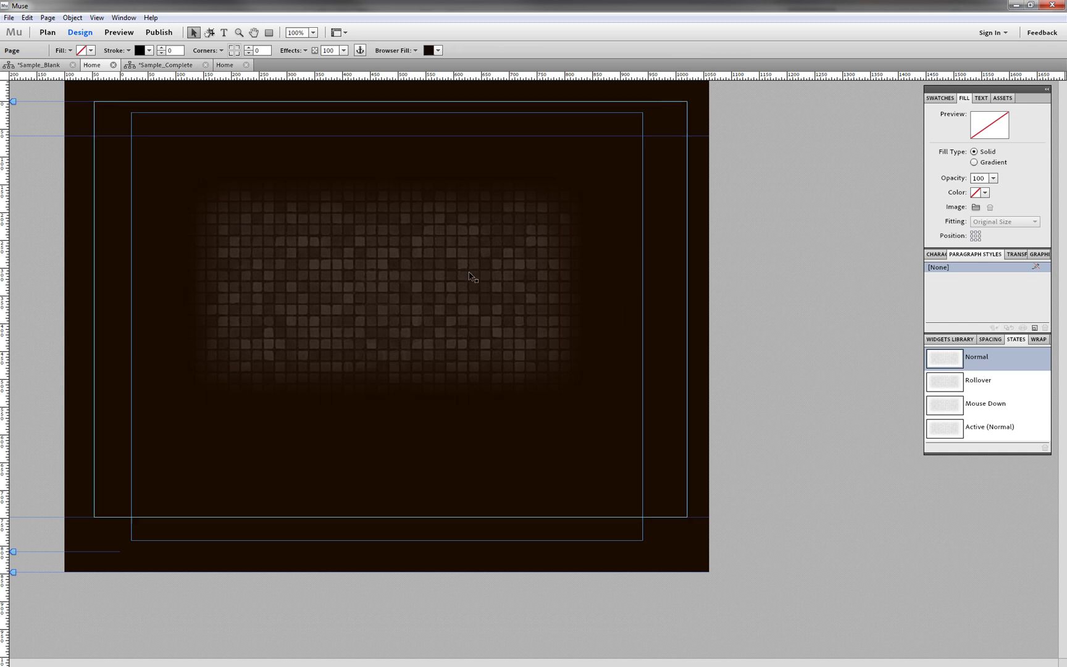
# - Place Sample Site.psd again, importing only the Logo layer clipped to its contents
pyautogui.click(11, 18)
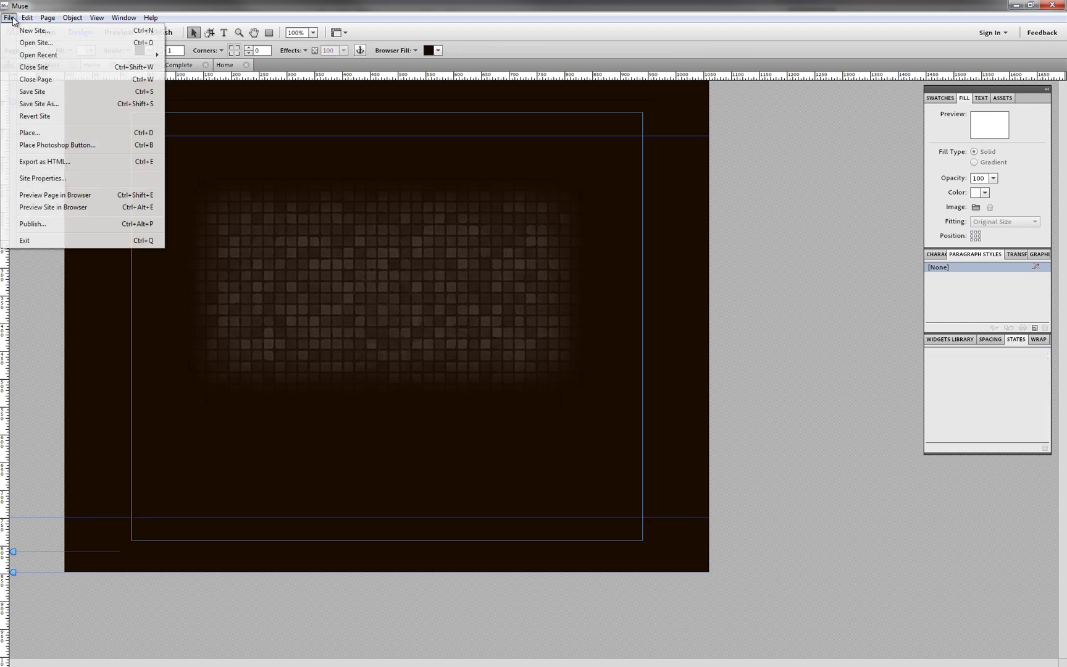
pyautogui.click(39, 134)
pyautogui.doubleClick(203, 96)
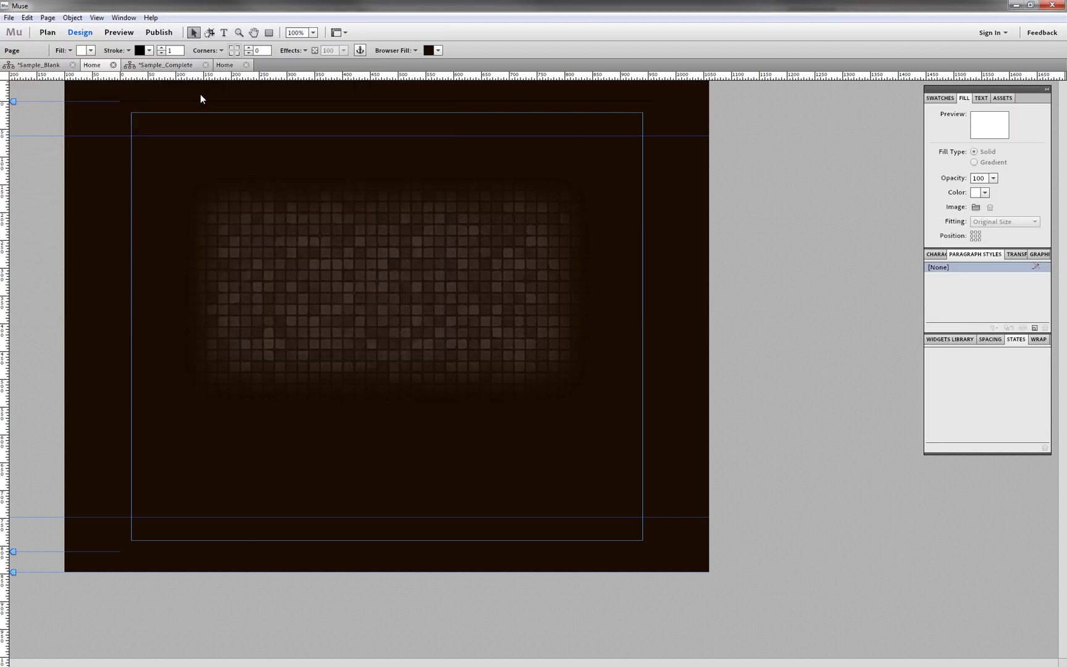
pyautogui.click(457, 288)
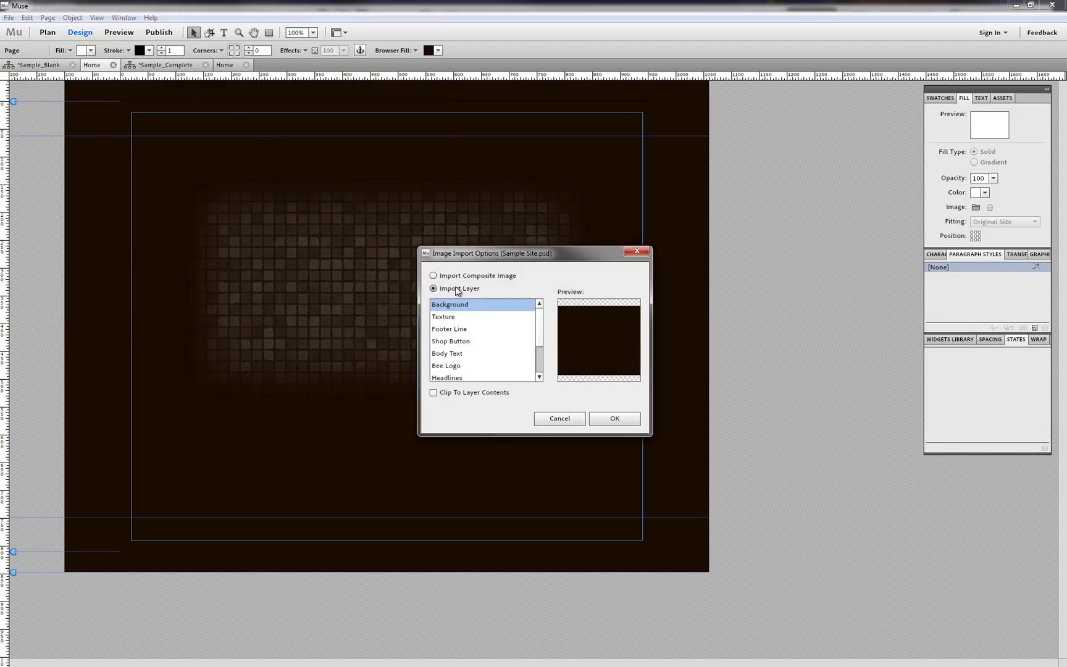
pyautogui.moveTo(539, 310); pyautogui.dragTo(542, 347)
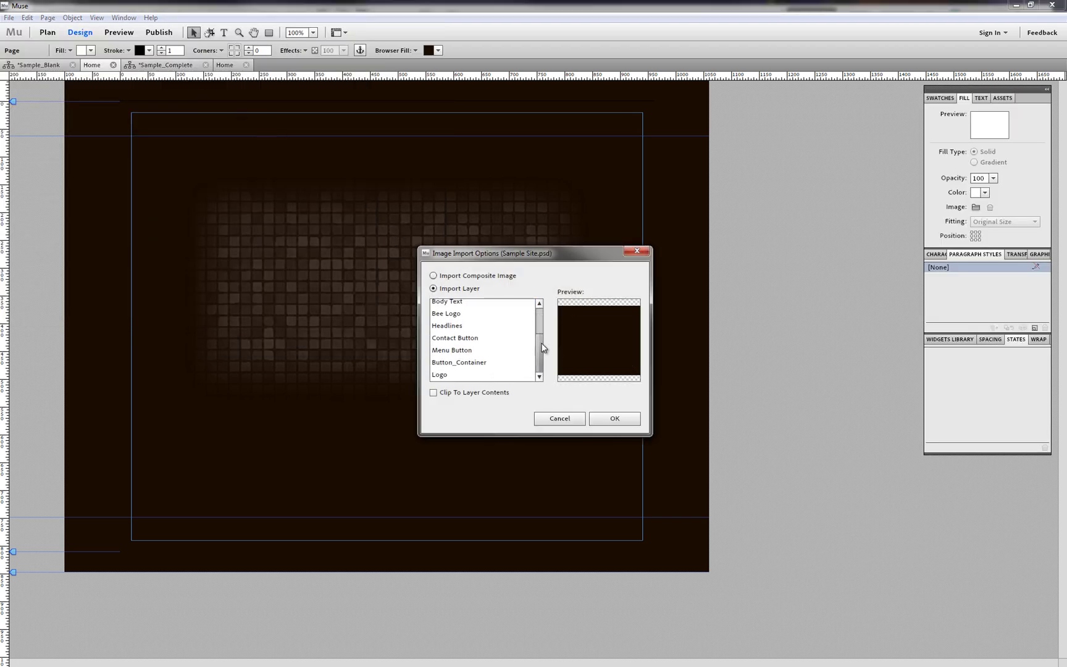
pyautogui.click(441, 375)
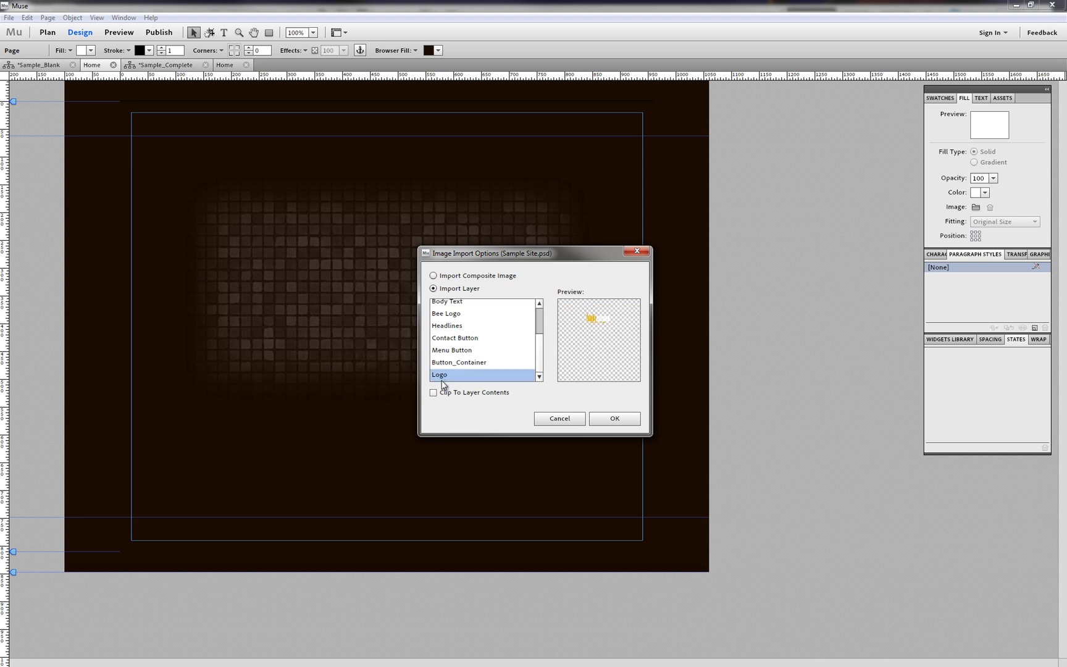
pyautogui.click(443, 394)
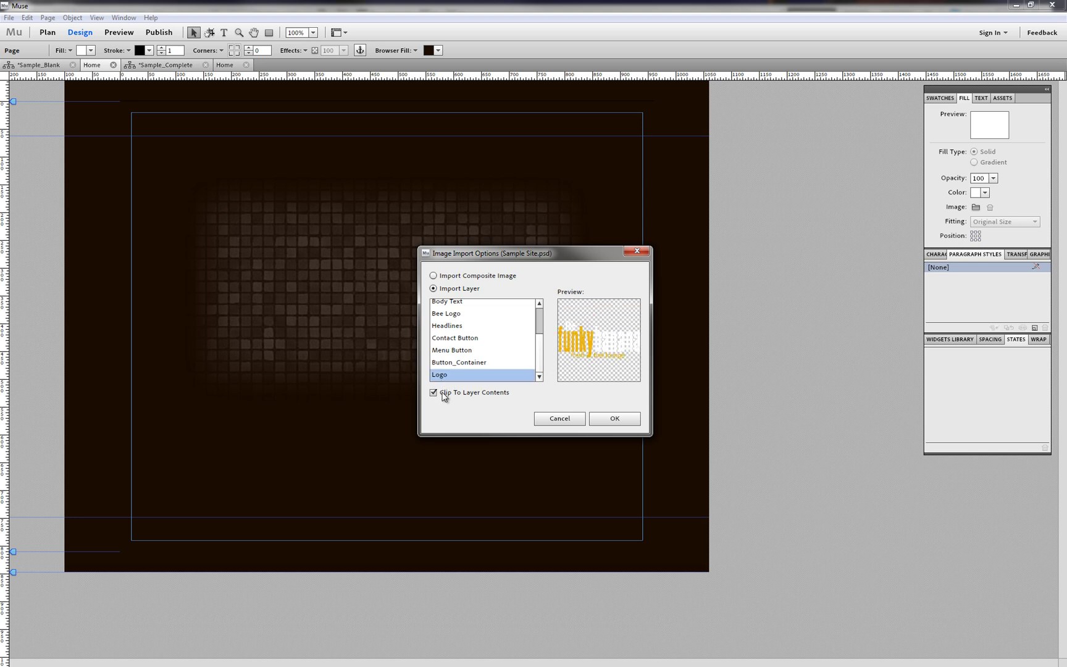
pyautogui.click(615, 418)
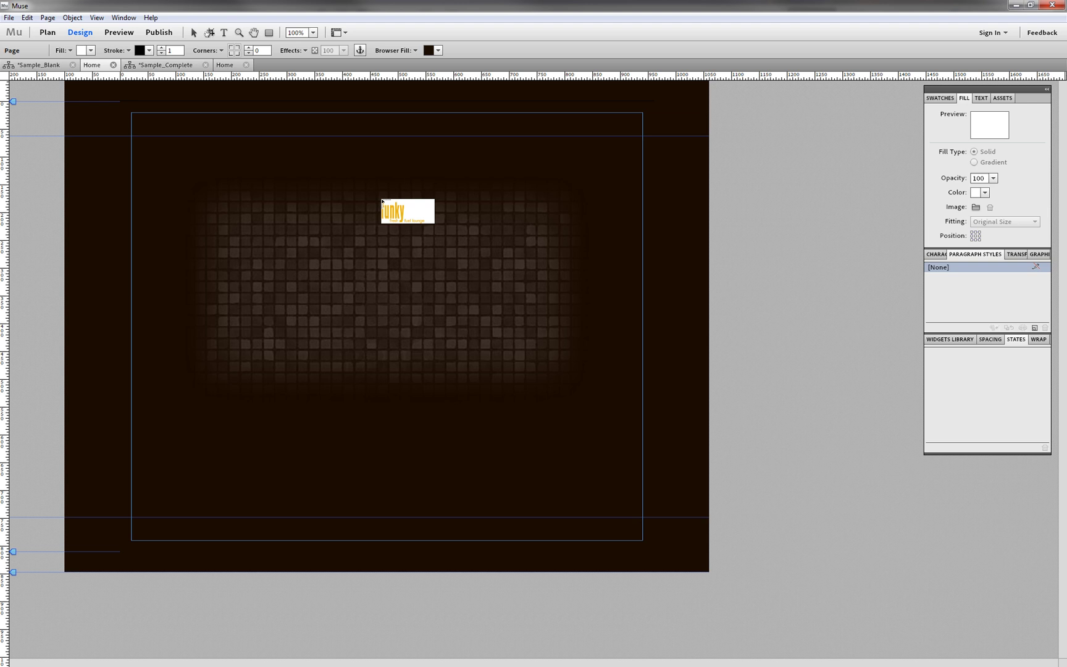
# - Drop the logo and move it up to the top of the page, then reselect it
pyautogui.click(362, 165)
pyautogui.moveTo(479, 208); pyautogui.dragTo(431, 179)
pyautogui.click(751, 275)
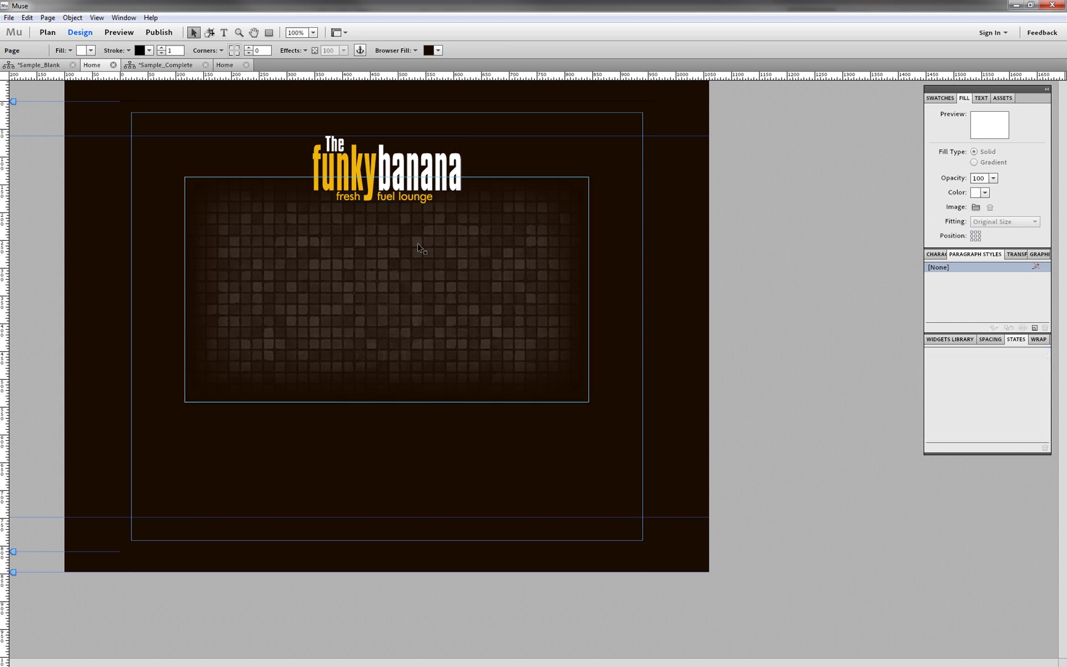
pyautogui.click(359, 163)
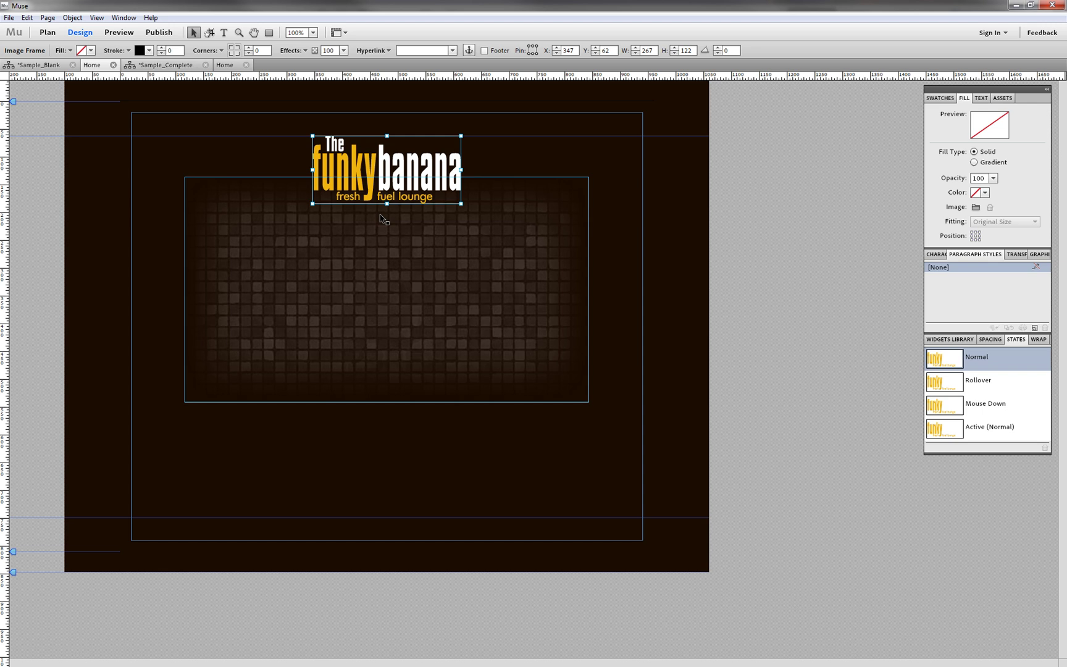
# - Place Sample Site.psd with Ctrl+D, importing only the Menu Button layer clipped to its contents
pyautogui.click(773, 252)
pyautogui.hotkey('ctrl', 'd')
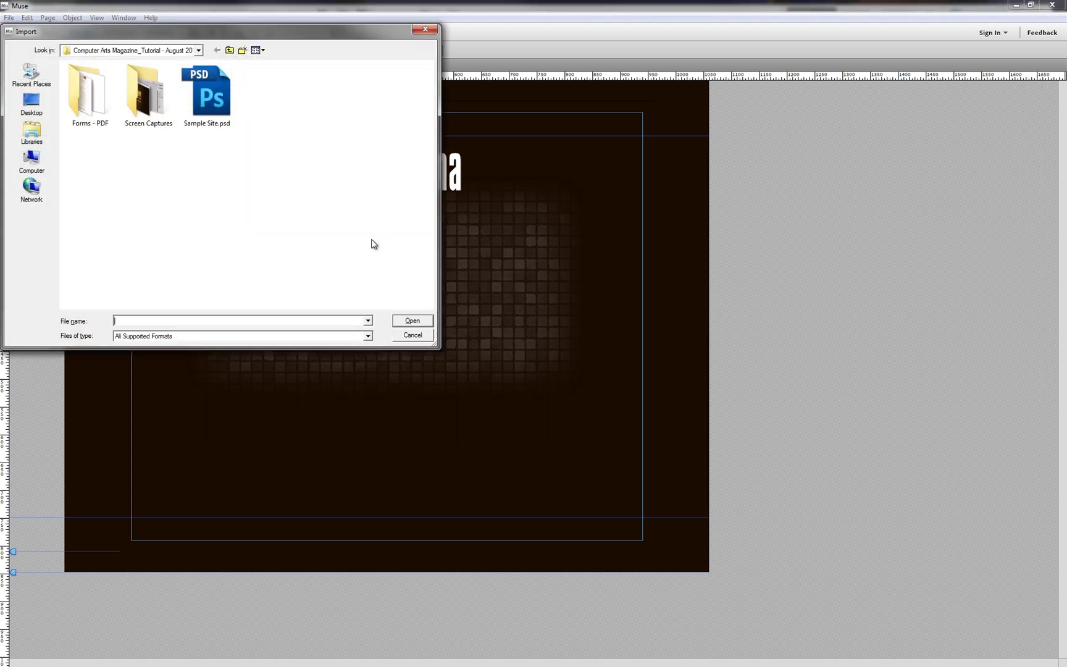
pyautogui.doubleClick(209, 102)
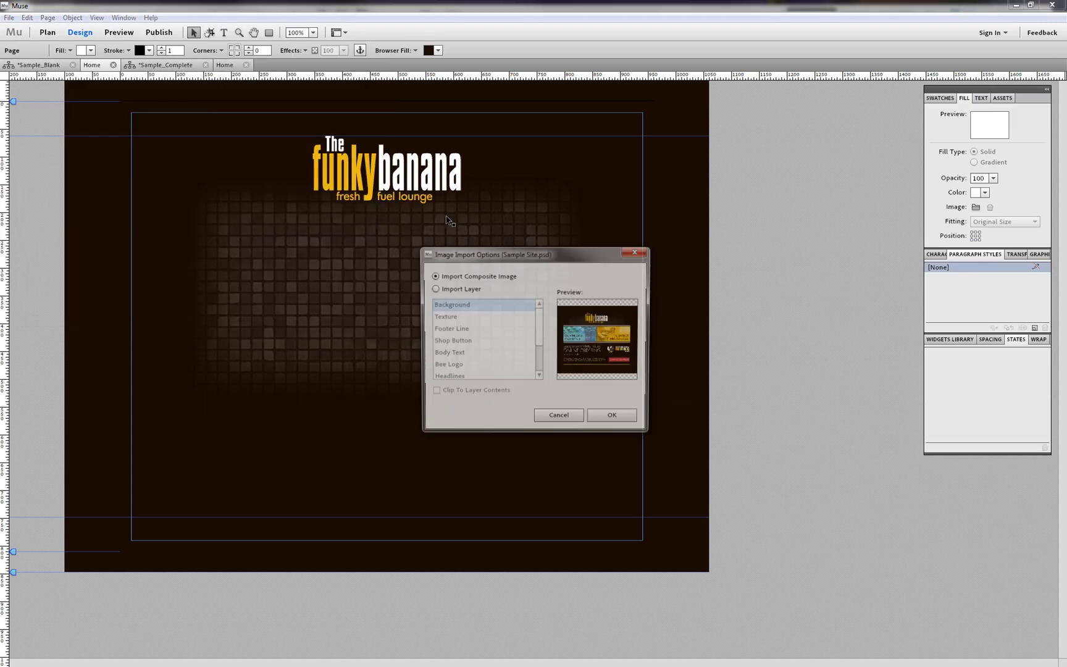
pyautogui.click(455, 287)
pyautogui.moveTo(537, 324); pyautogui.dragTo(539, 356)
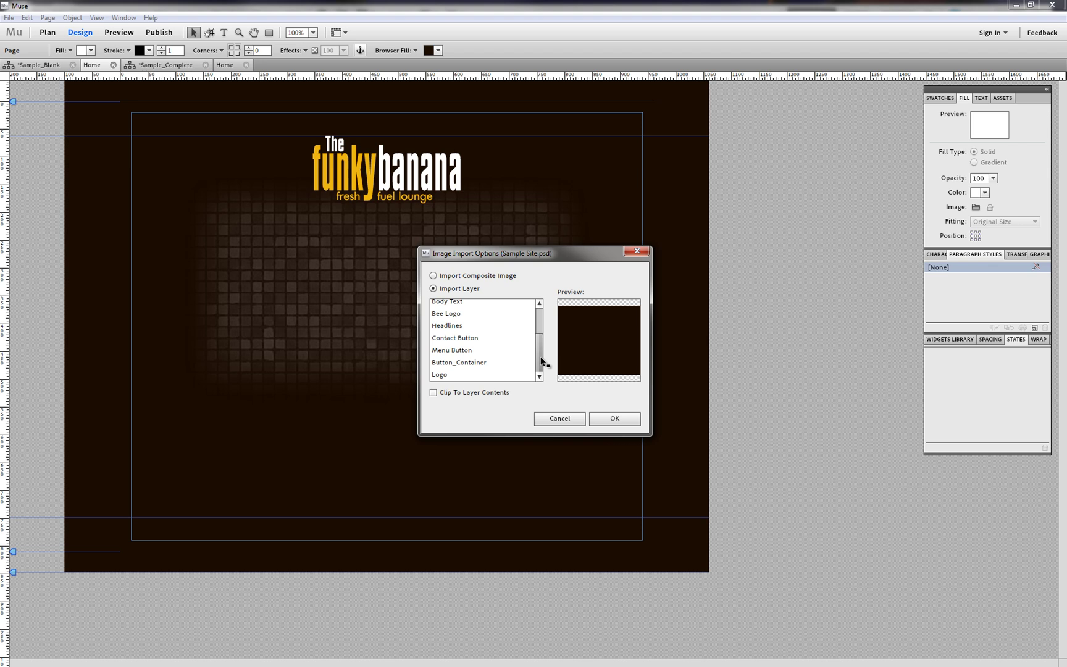
pyautogui.click(440, 350)
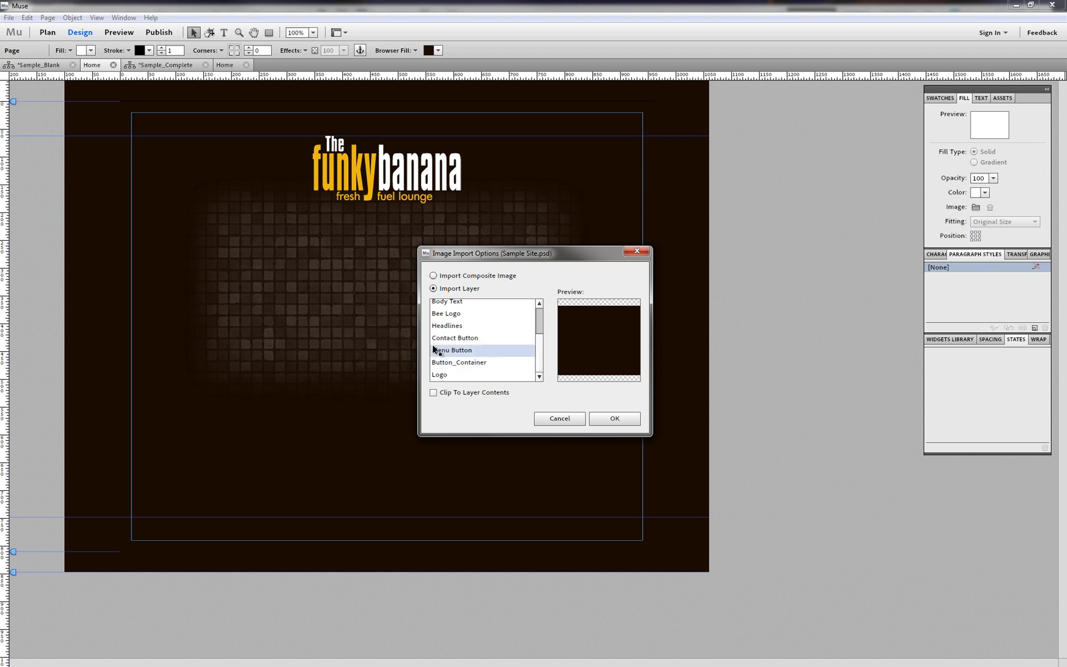
pyautogui.click(460, 392)
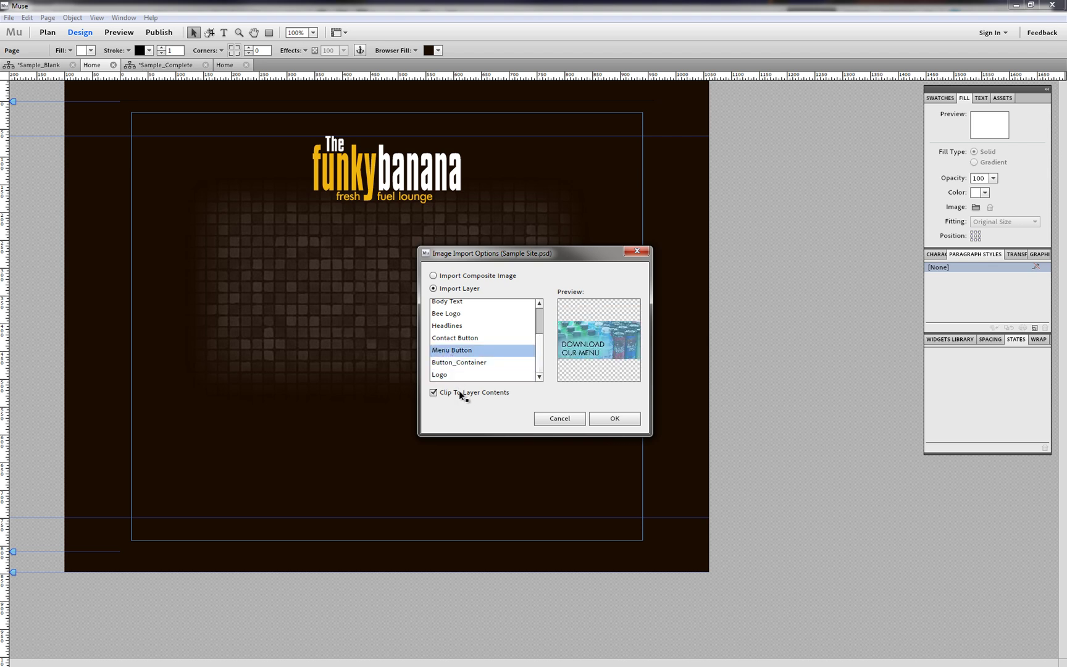
pyautogui.click(615, 419)
# - Drop the menu button image below the logo and shift it about 50 px left
pyautogui.click(191, 223)
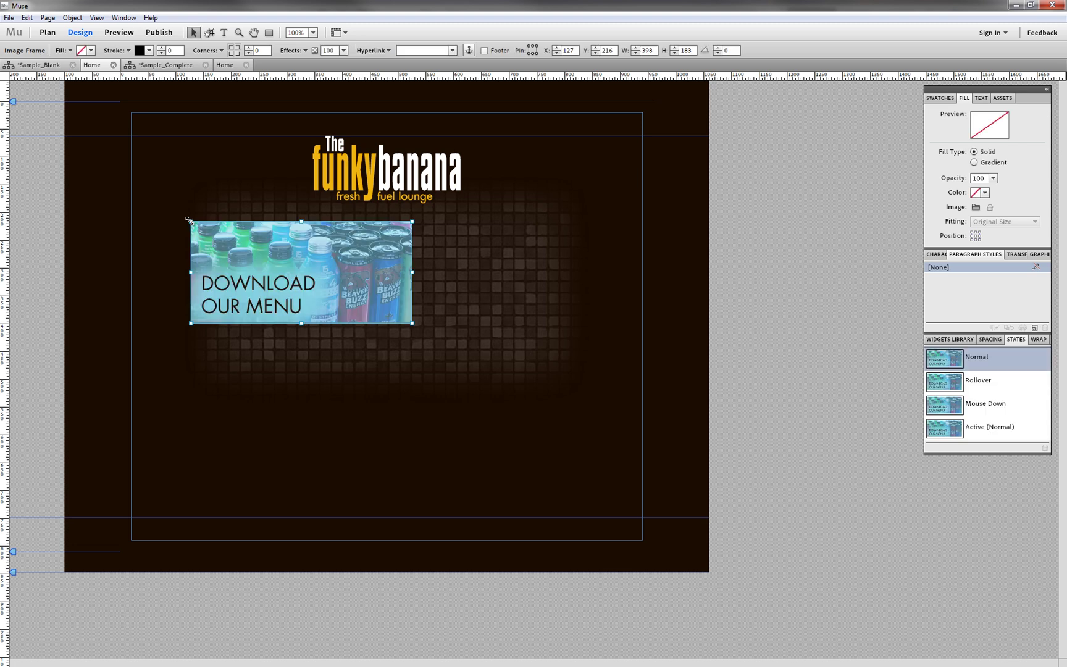
pyautogui.moveTo(334, 250); pyautogui.dragTo(303, 249)
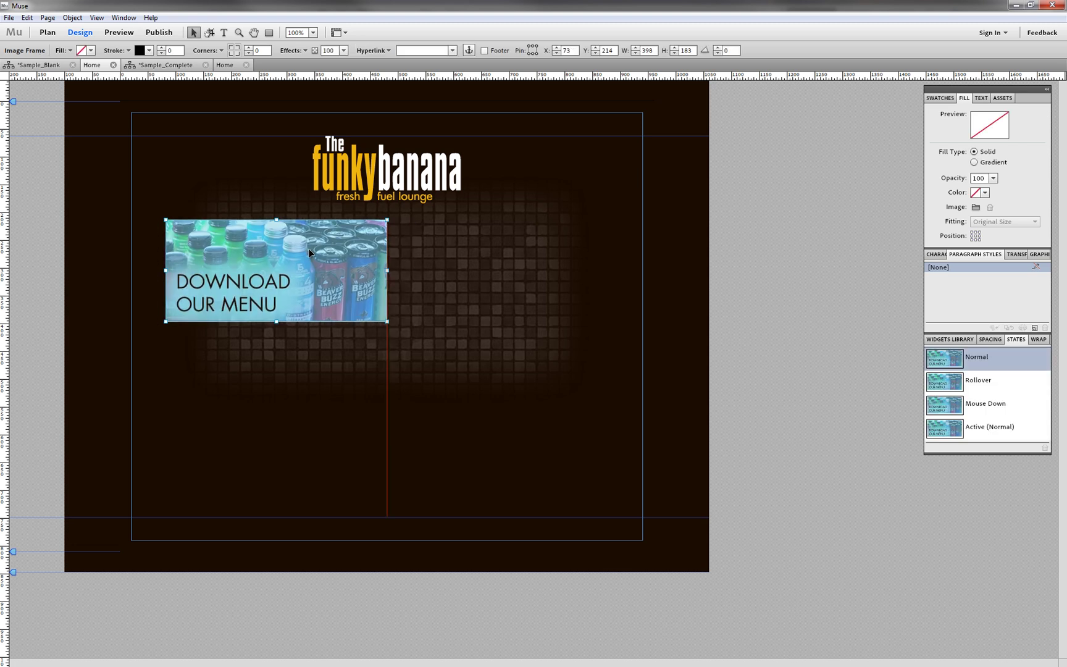
pyautogui.click(278, 204)
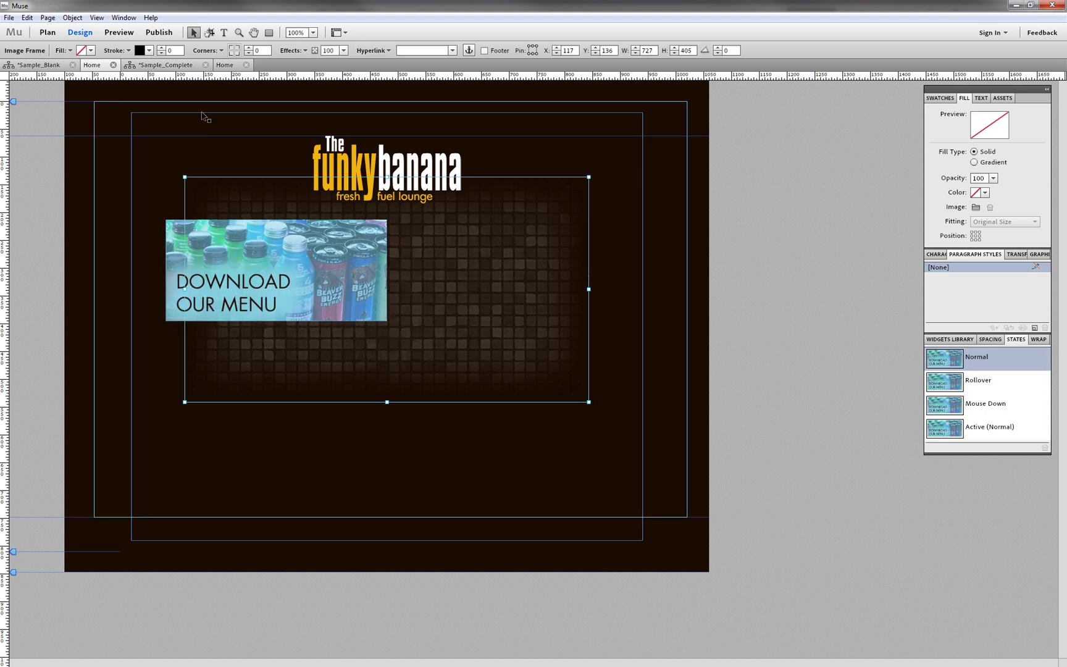
pyautogui.click(185, 93)
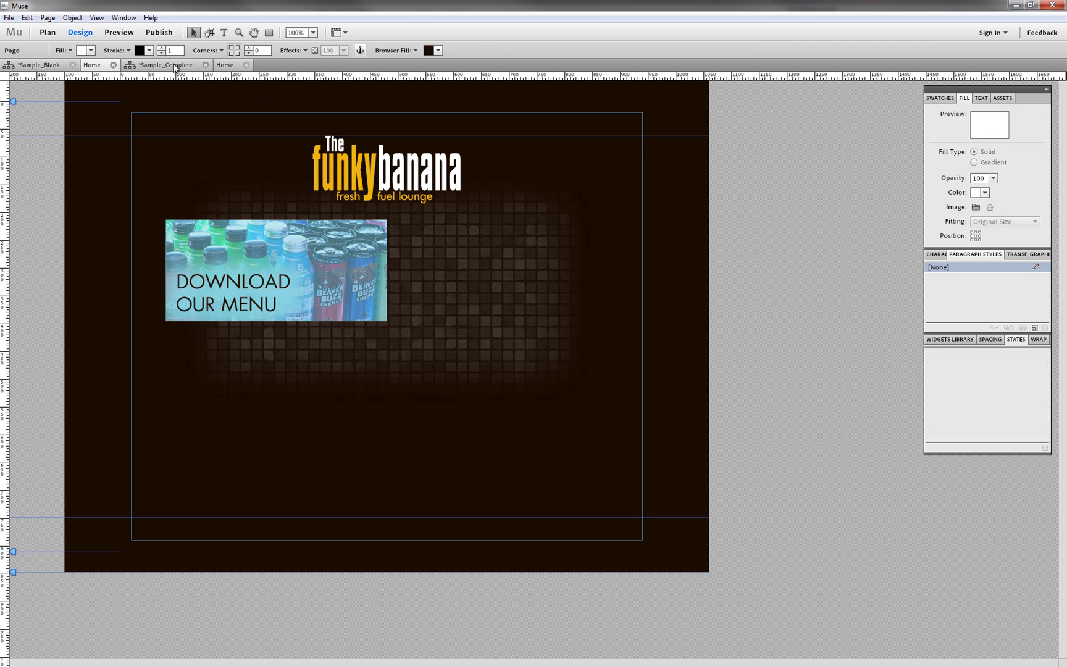
# - Switch to the Sample_Complete site and open its Home page in Design view
pyautogui.click(175, 68)
pyautogui.doubleClick(92, 123)
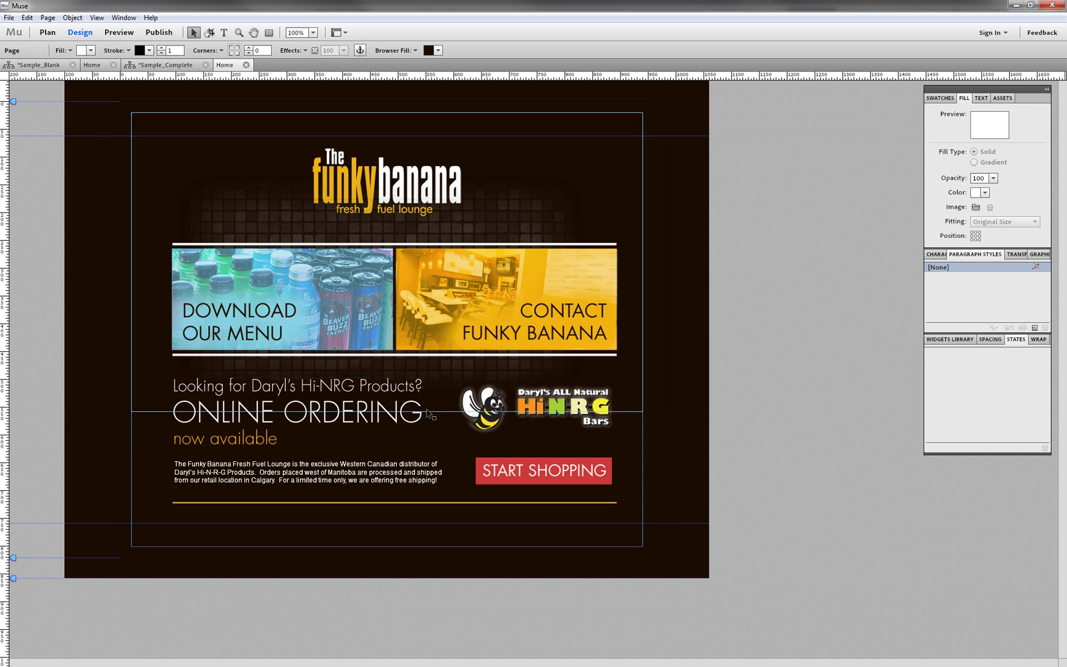
pyautogui.click(458, 487)
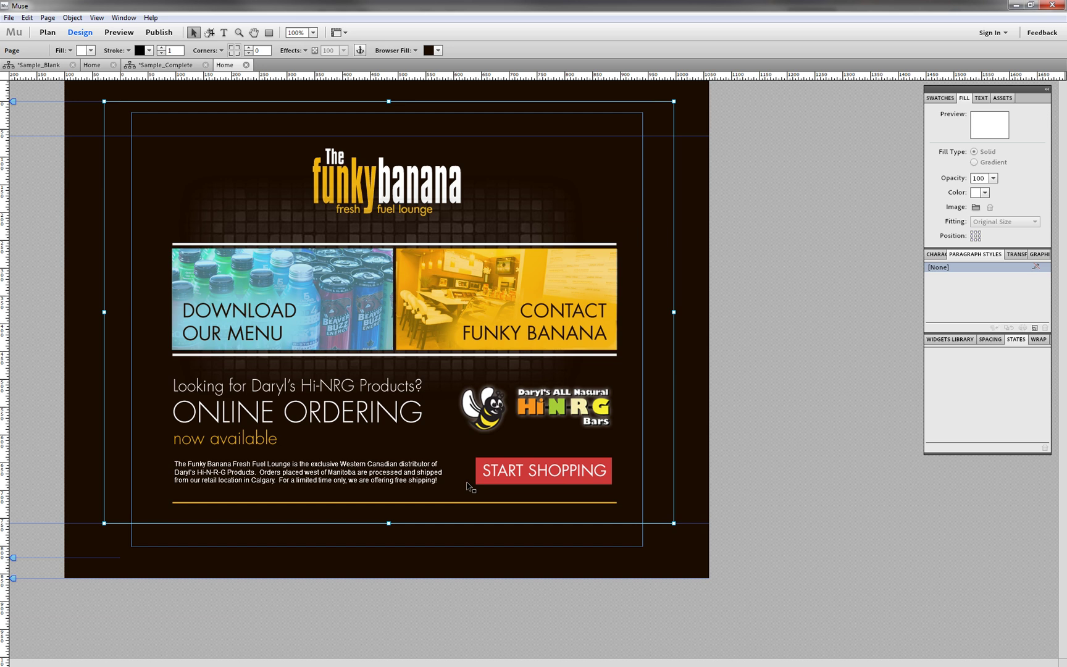
pyautogui.click(404, 472)
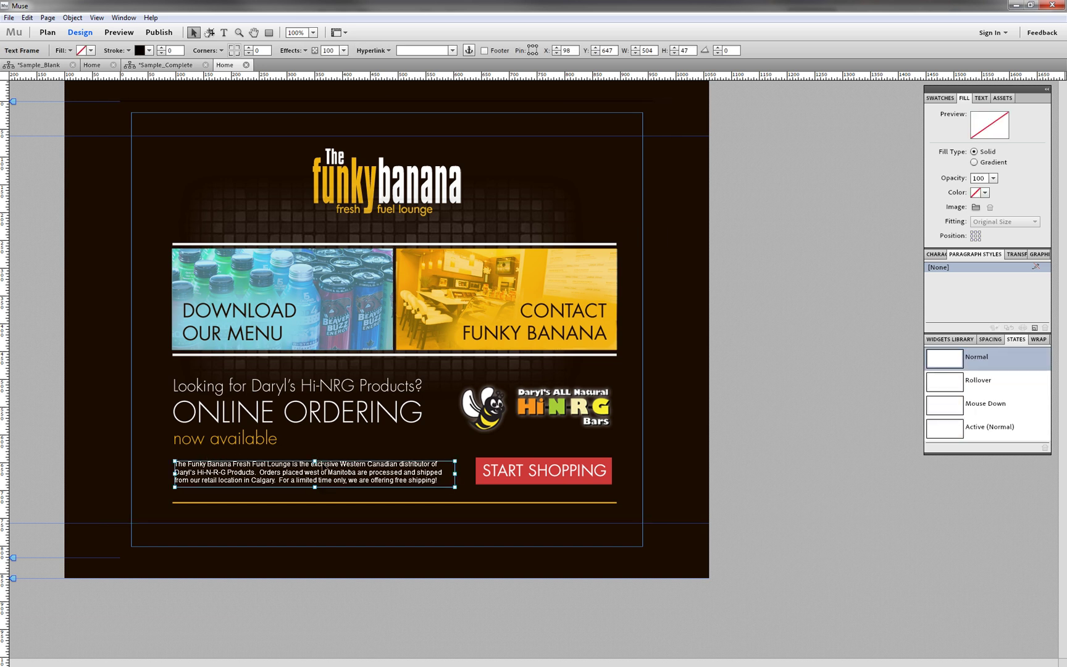
pyautogui.doubleClick(431, 482)
pyautogui.moveTo(431, 482); pyautogui.dragTo(178, 465)
pyautogui.click(178, 464)
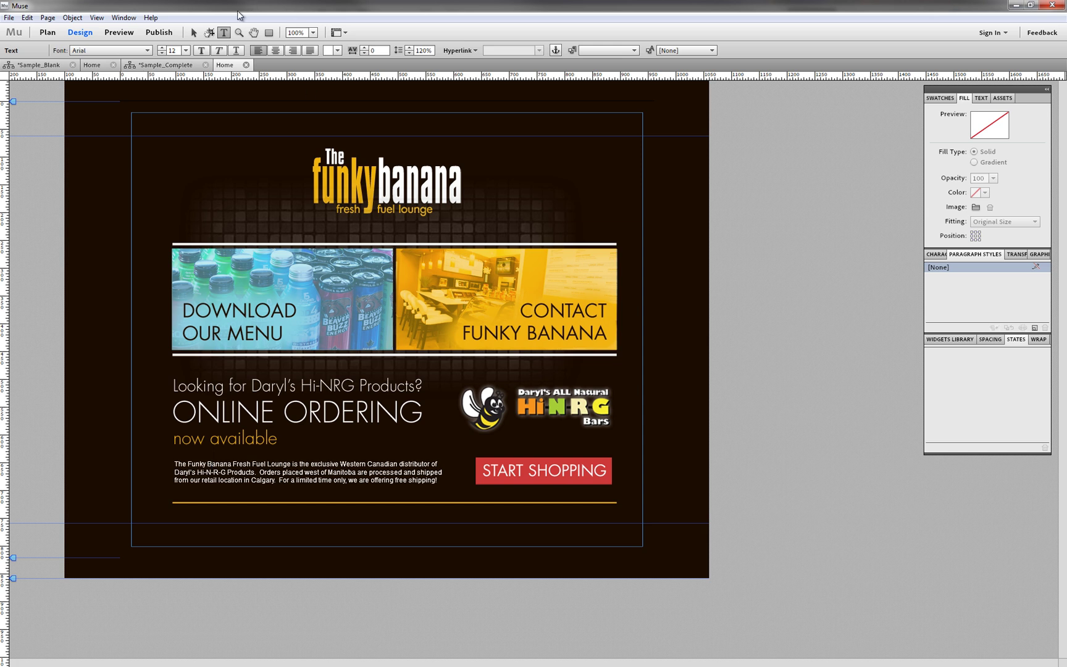
pyautogui.click(193, 32)
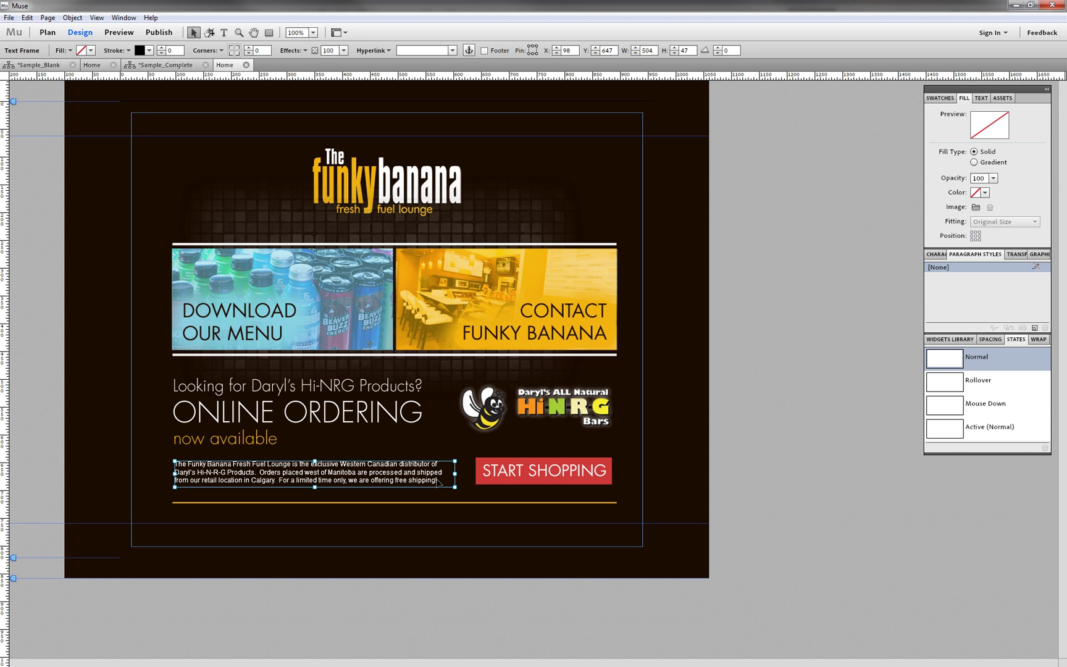
pyautogui.click(484, 468)
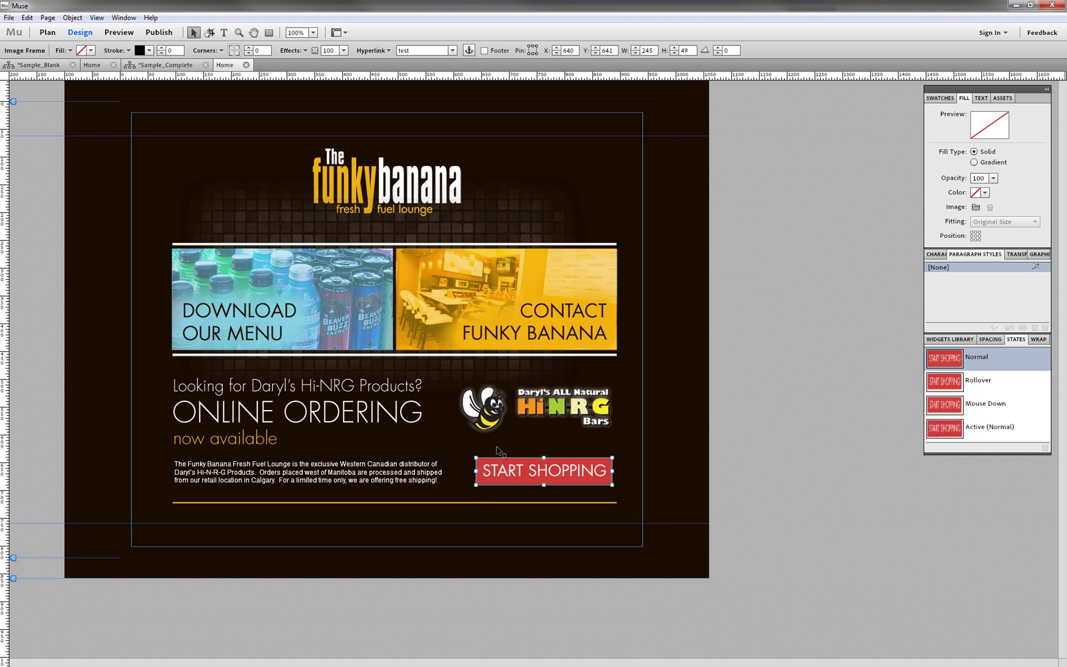
pyautogui.click(413, 50)
pyautogui.click(416, 53)
pyautogui.click(582, 456)
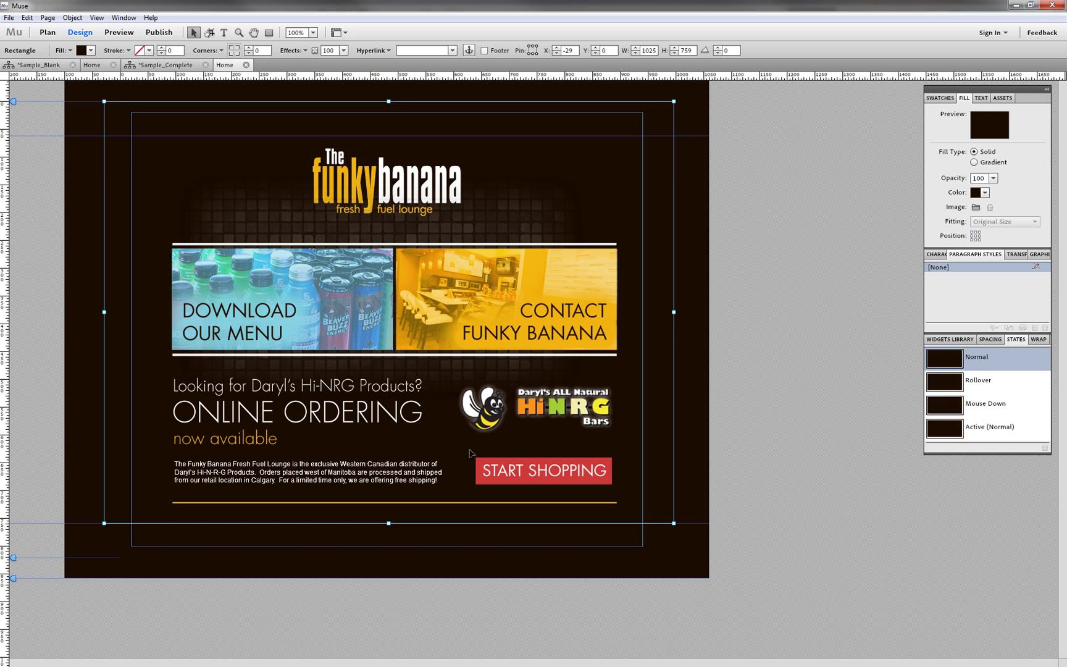
pyautogui.click(506, 470)
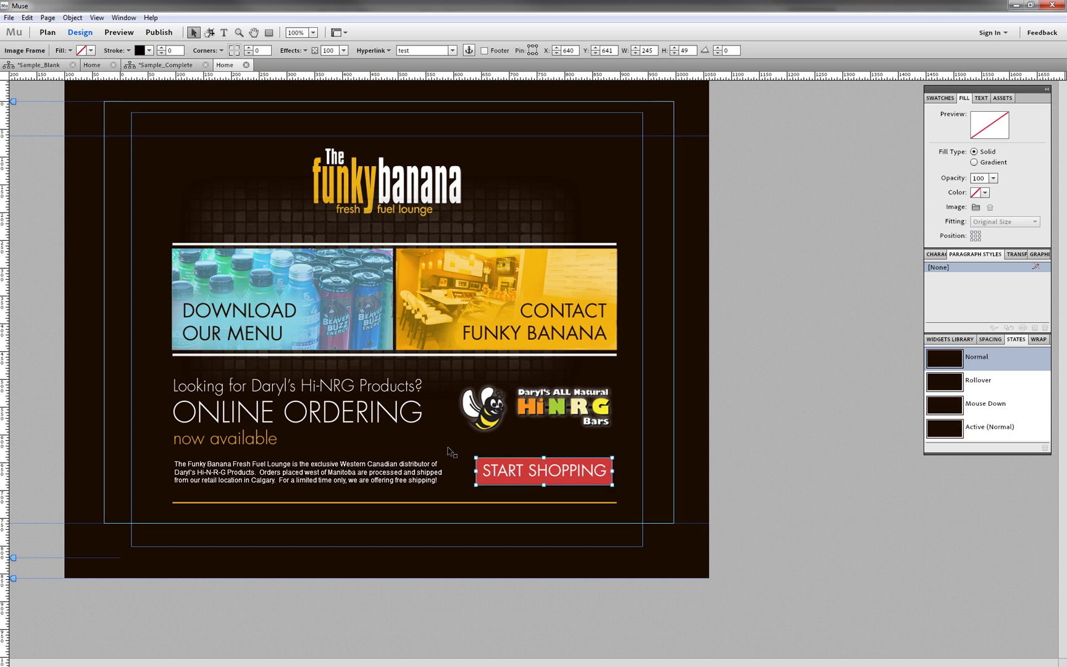
pyautogui.click(445, 451)
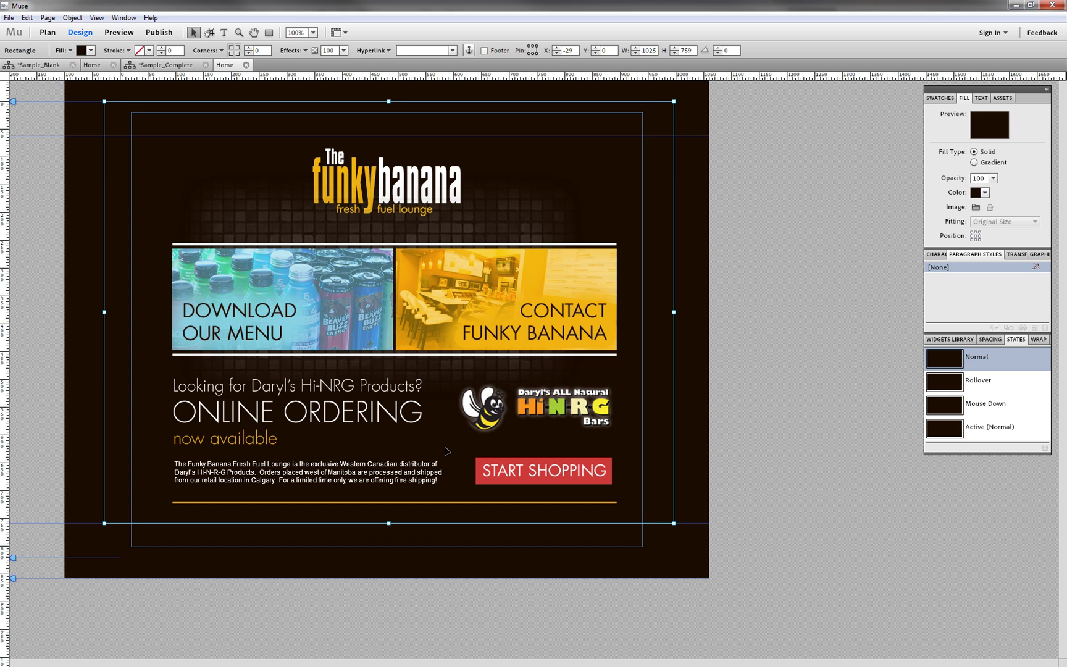
pyautogui.click(607, 234)
# - Preview the Home page and drag across the body paragraph to confirm the text is selectable
pyautogui.click(727, 215)
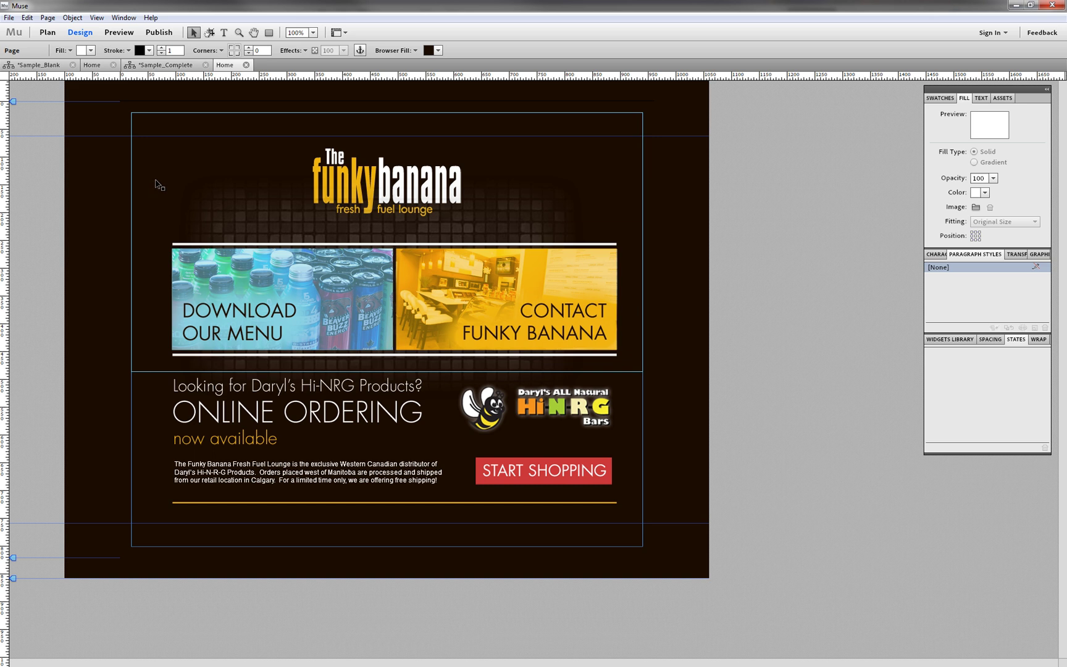
pyautogui.click(123, 32)
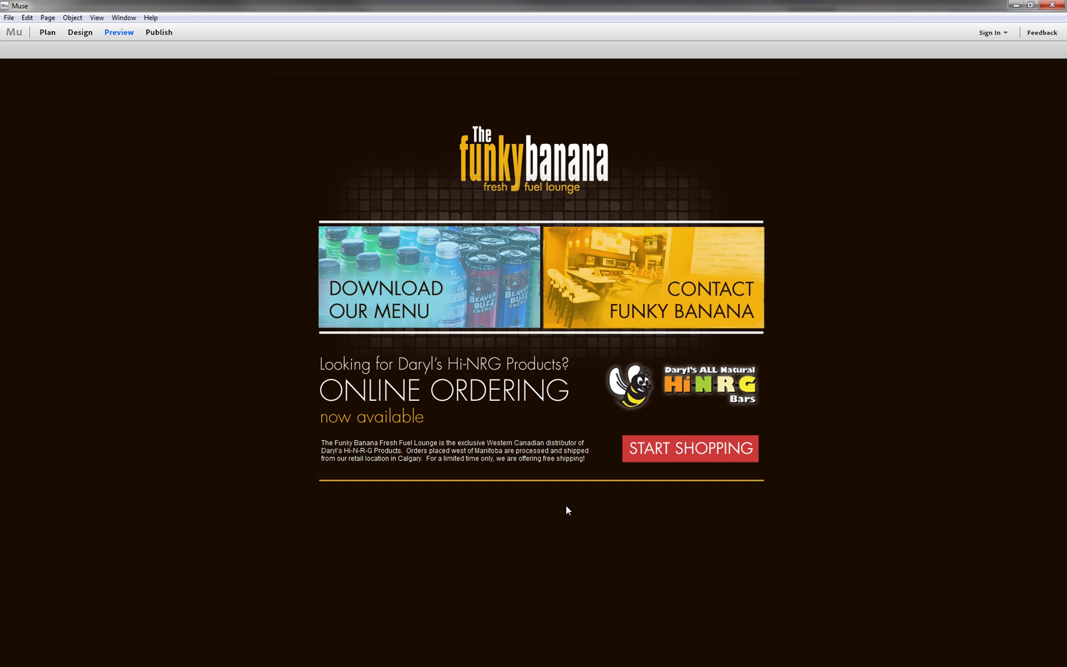
pyautogui.moveTo(321, 442); pyautogui.dragTo(589, 454)
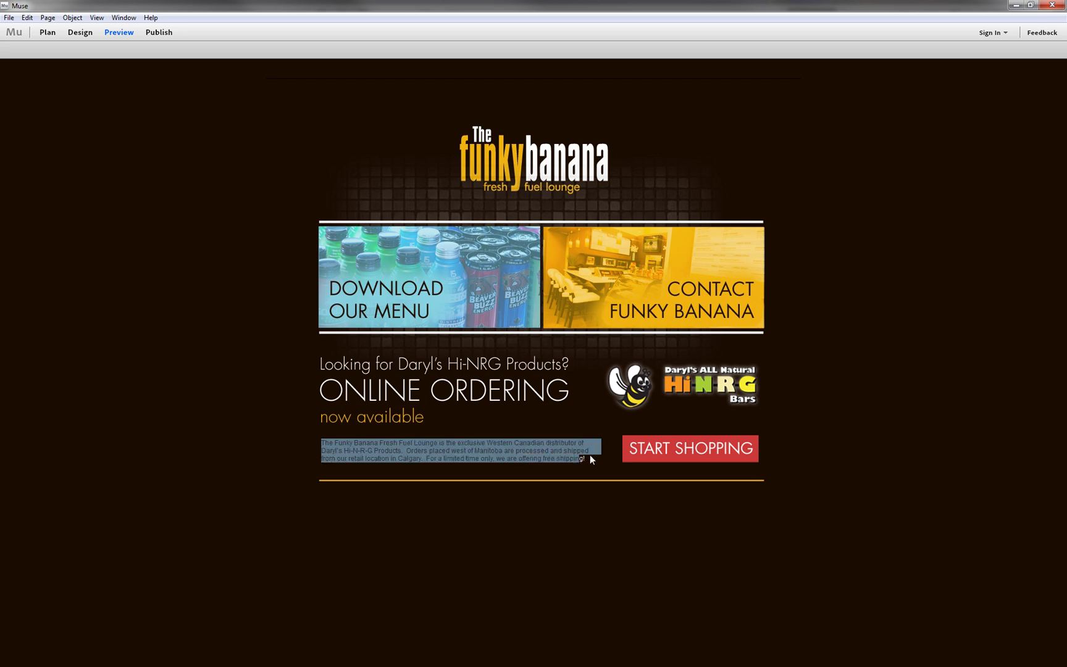
pyautogui.click(614, 459)
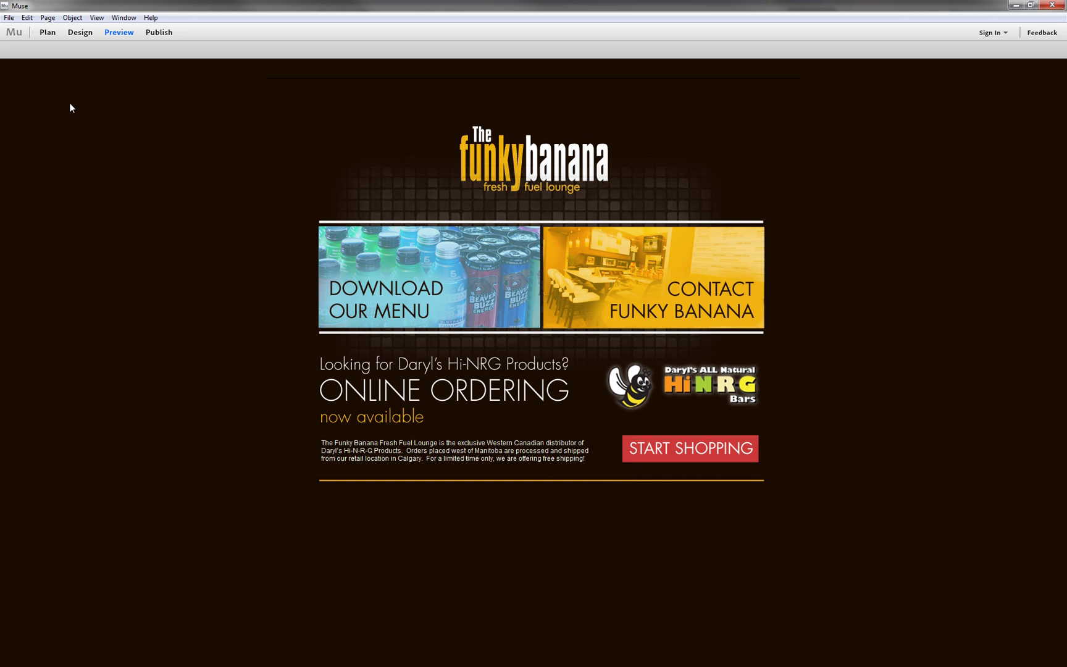
# - Export the site as HTML to the Muse Sample folder
pyautogui.click(9, 18)
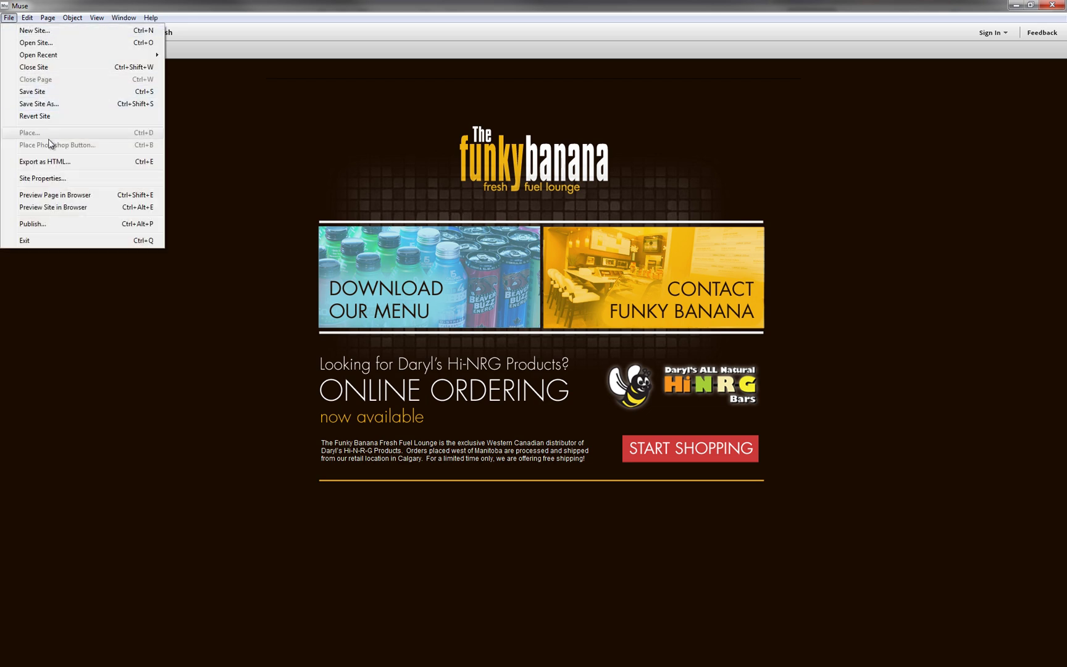
pyautogui.click(43, 161)
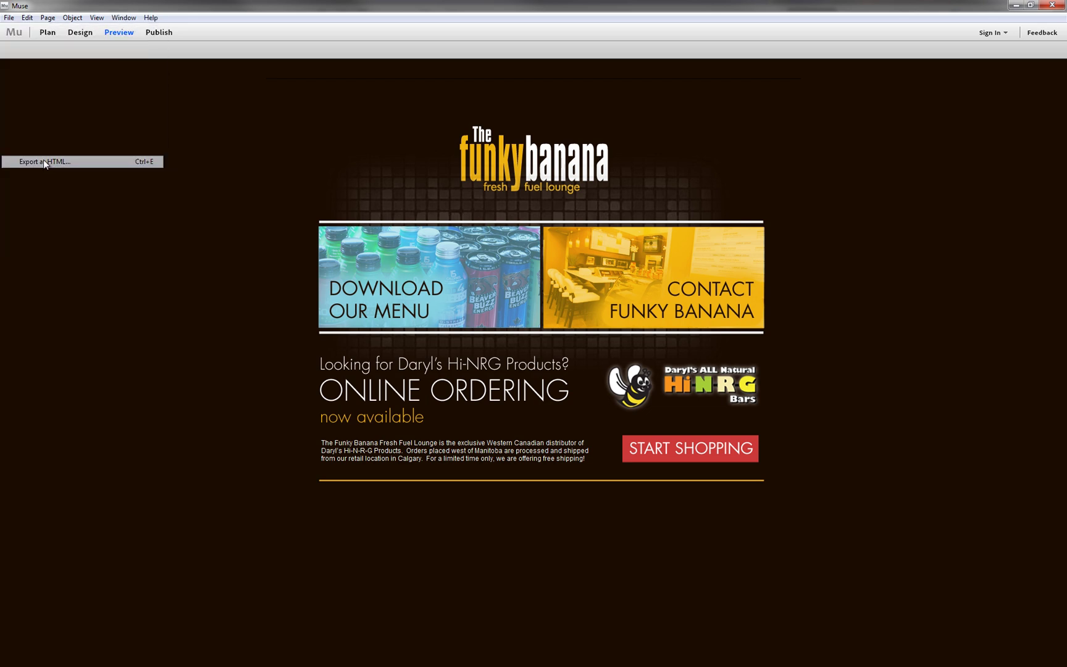
pyautogui.moveTo(460, 273); pyautogui.dragTo(354, 217)
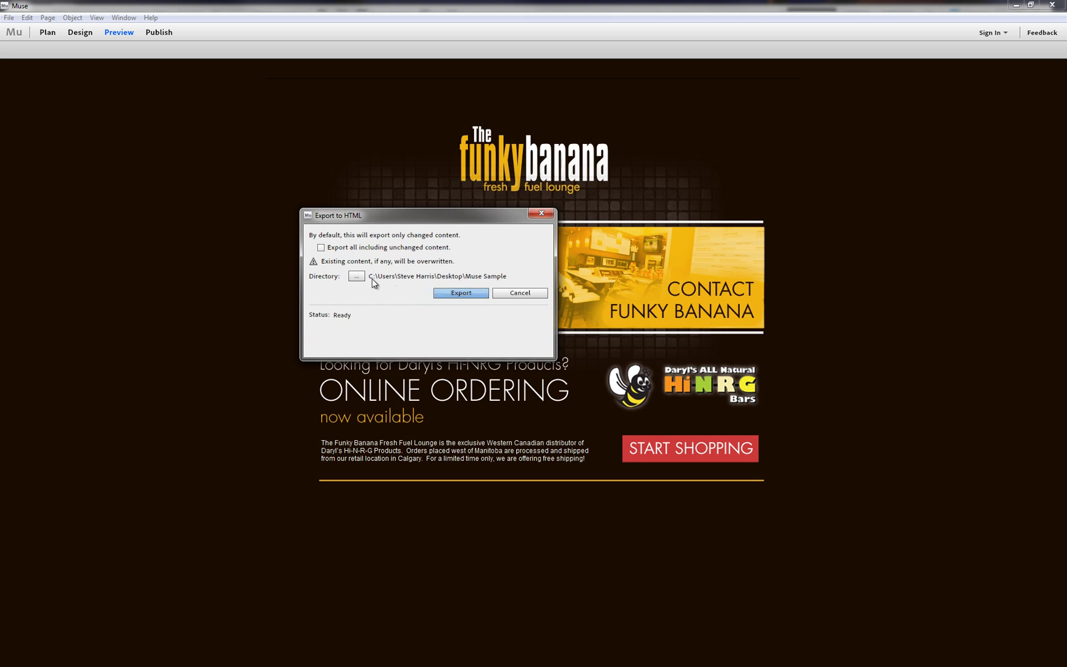
pyautogui.click(457, 294)
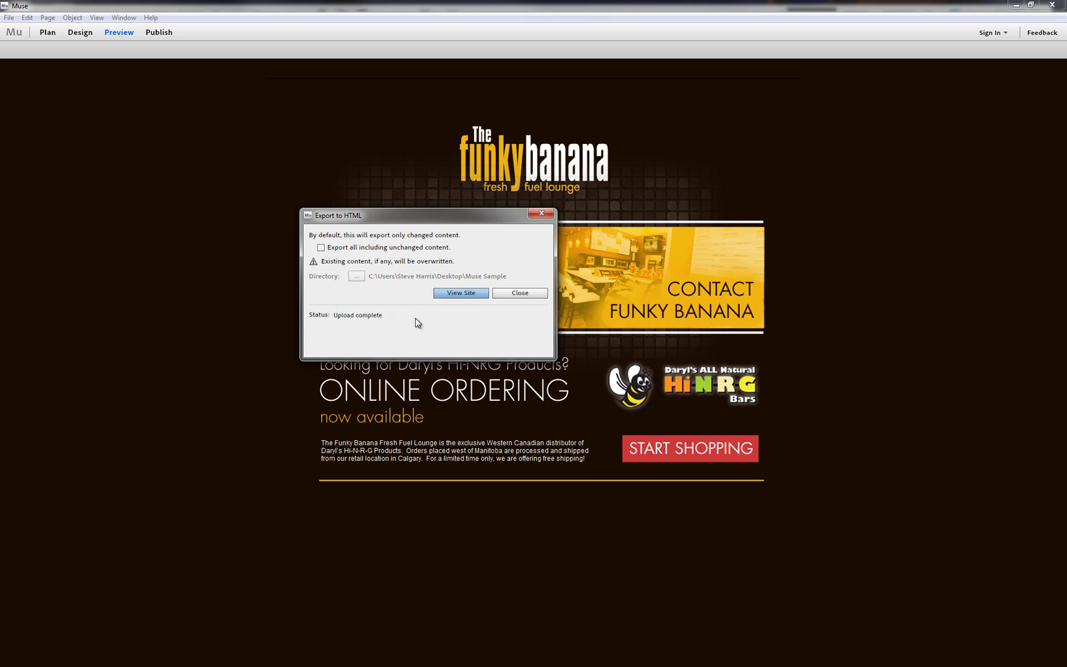
# - View the exported site in Safari and drag-select the body paragraph to test the live text
pyautogui.click(461, 292)
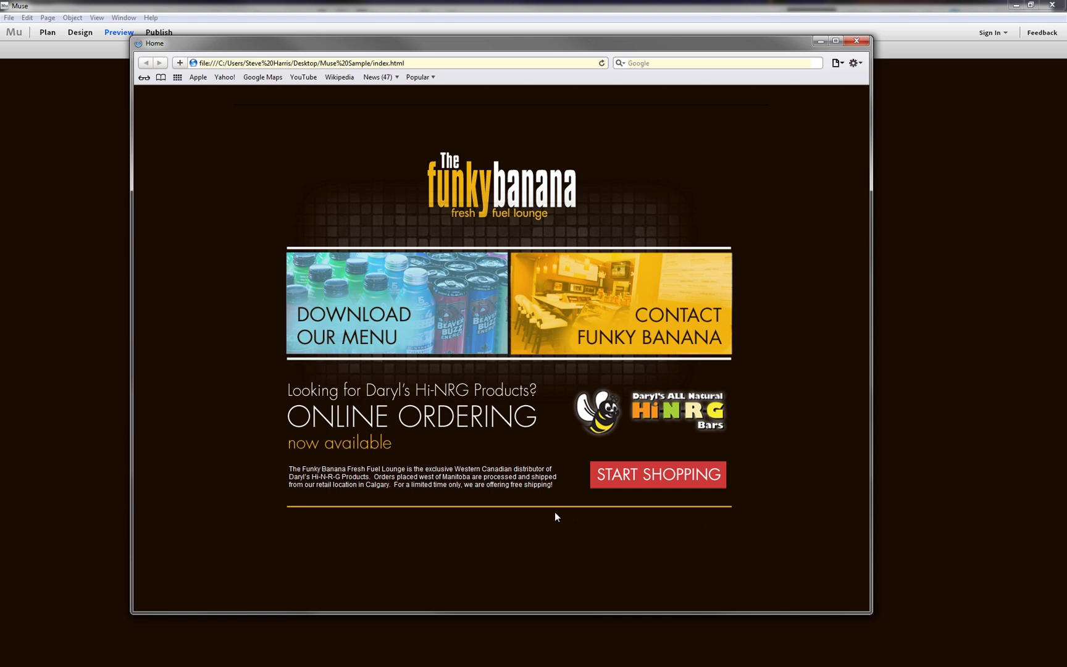
pyautogui.moveTo(545, 494)
pyautogui.mouseDown()
pyautogui.moveTo(295, 473)
pyautogui.moveTo(546, 478)
pyautogui.moveTo(552, 492)
pyautogui.mouseUp()
pyautogui.click(295, 473)
pyautogui.click(531, 464)
pyautogui.moveTo(556, 486); pyautogui.dragTo(280, 469)
pyautogui.click(278, 474)
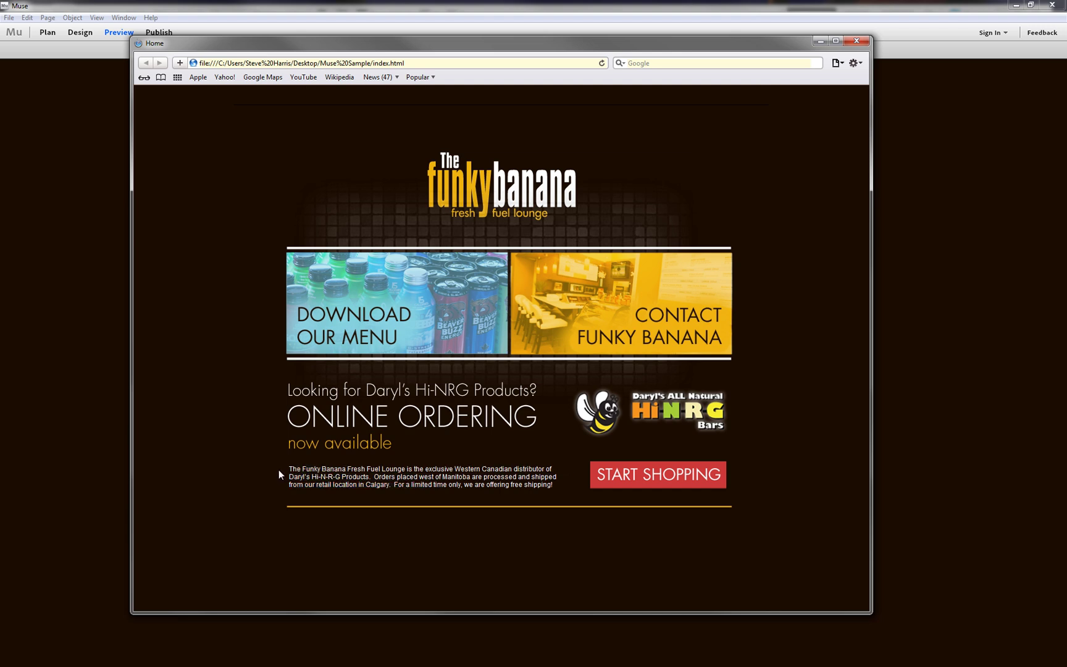